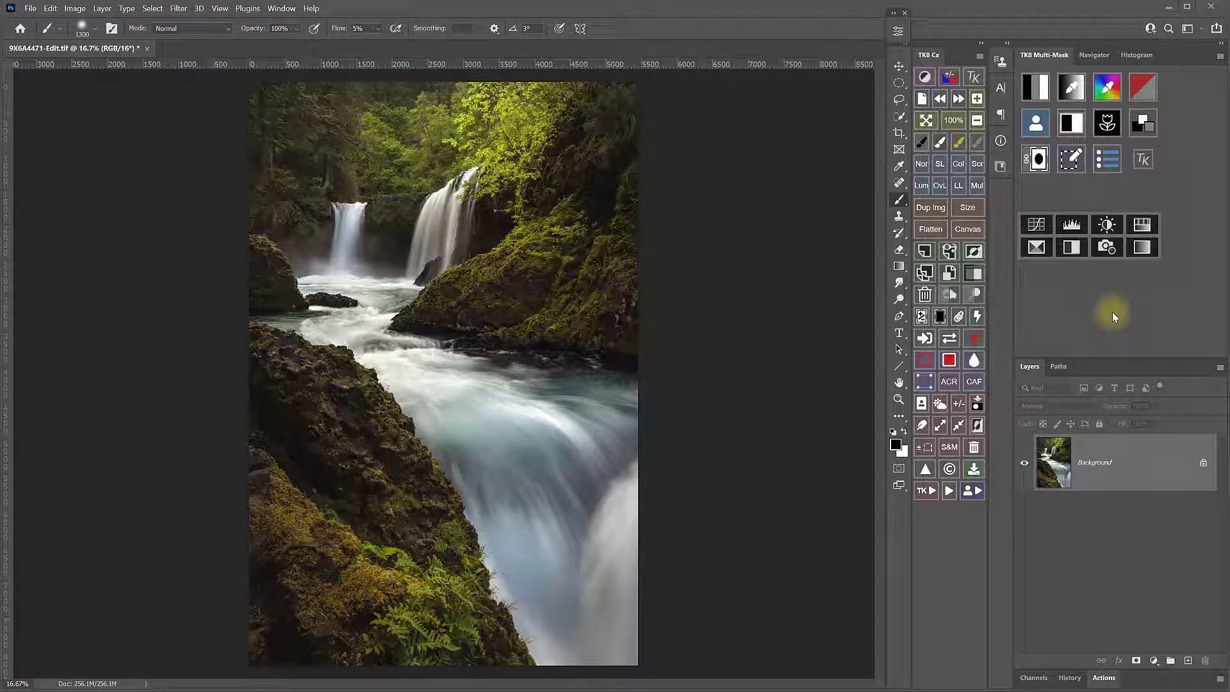
- Open the luminosity mask panel, then cancel it to return to the colour image
left_click(1034, 85)
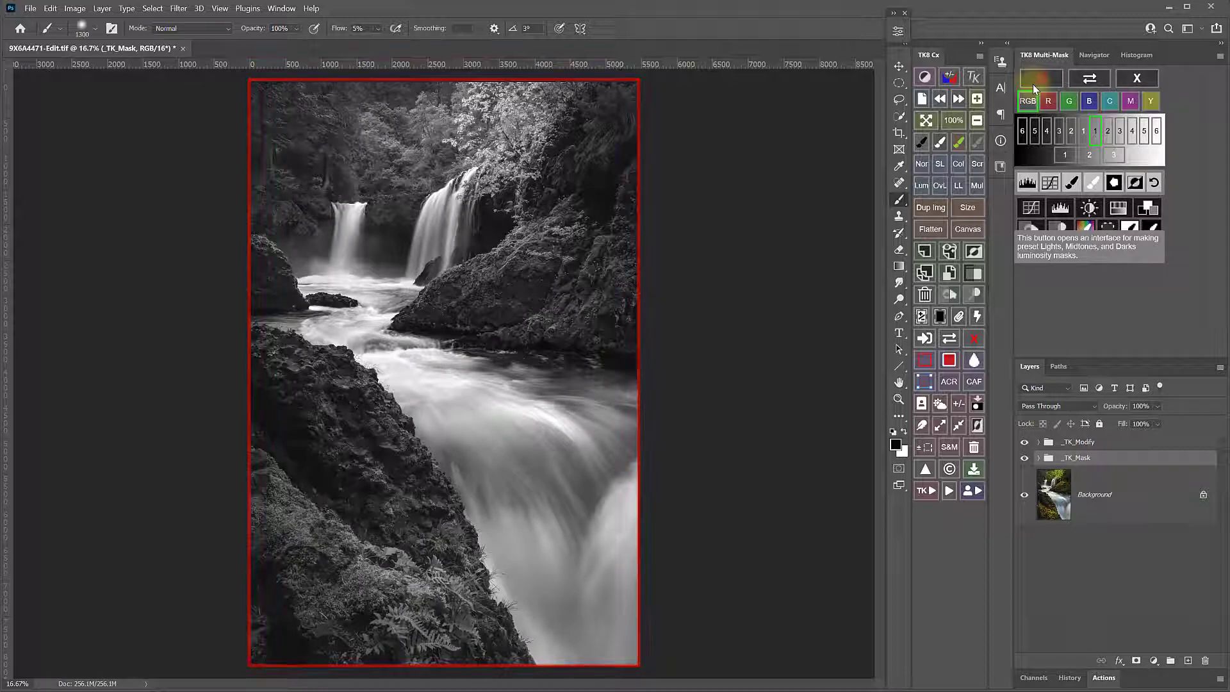
left_click(1136, 78)
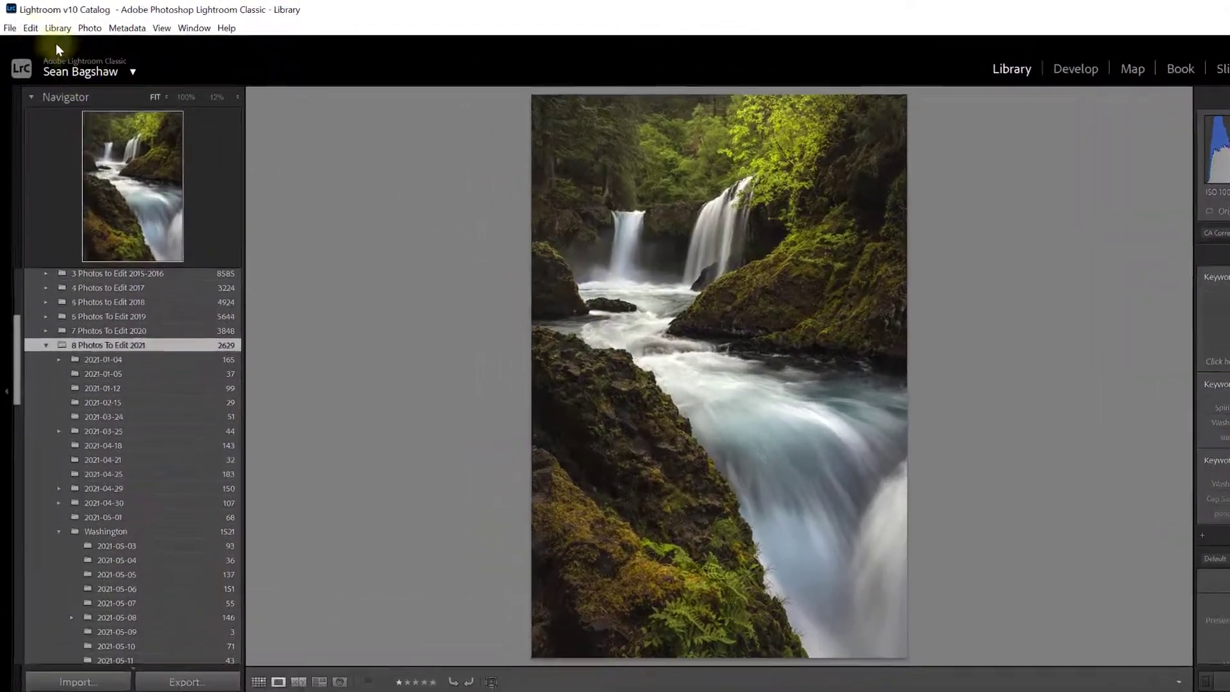
- Set Lightroom's External Editing colour space to ProPhoto RGB and bit depth to 16 bits/component
left_click(29, 25)
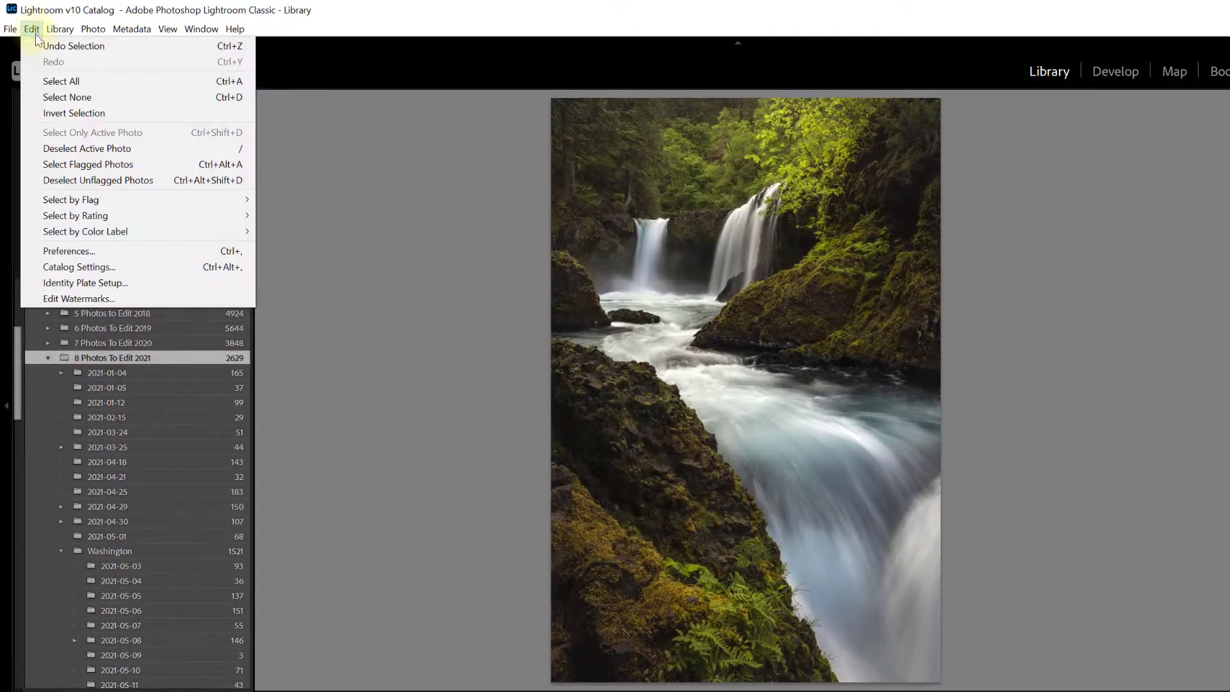
left_click(55, 251)
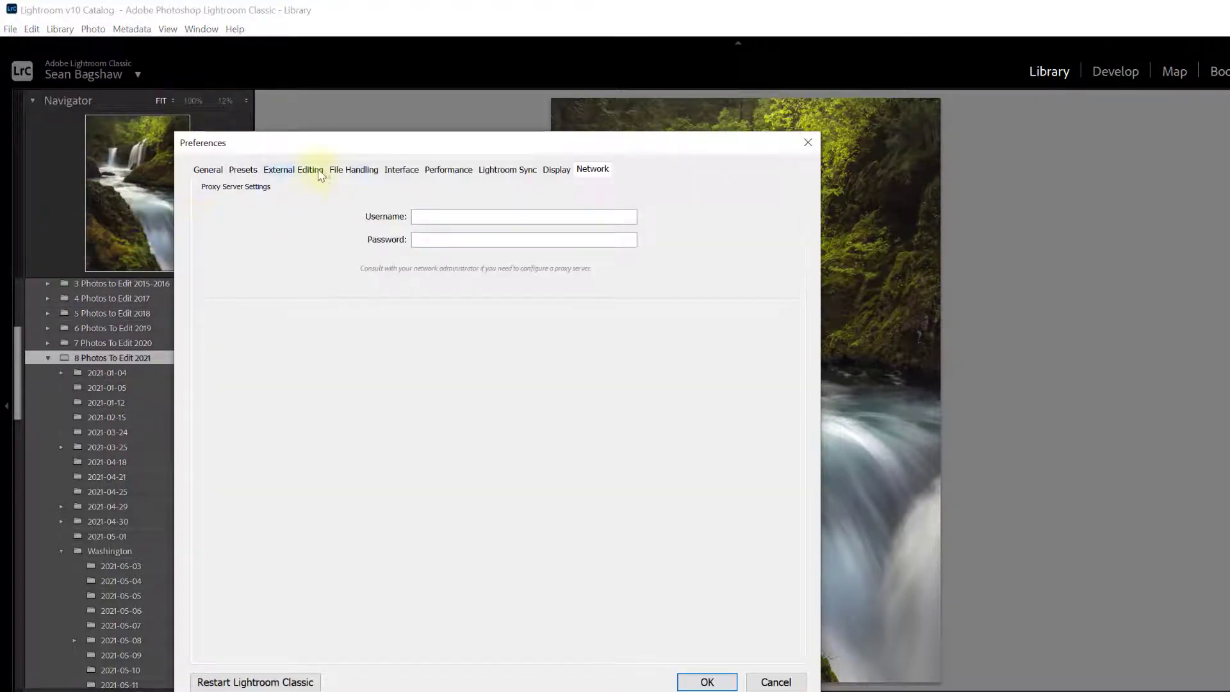
left_click(315, 172)
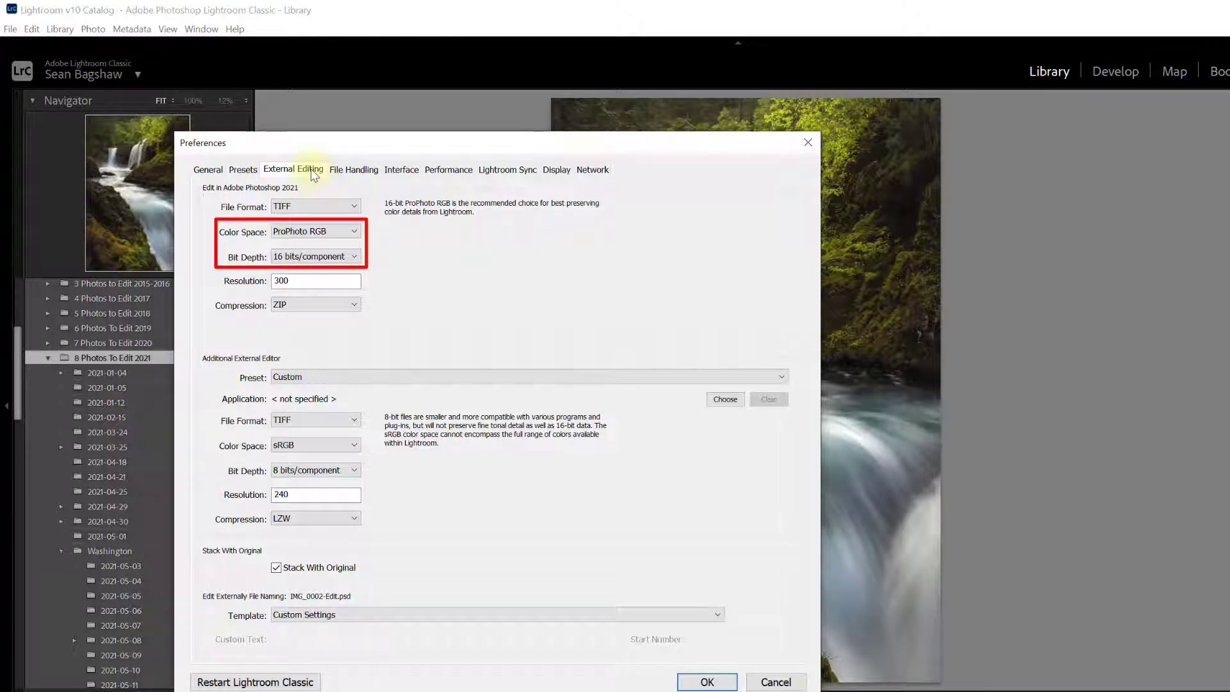
left_click(341, 232)
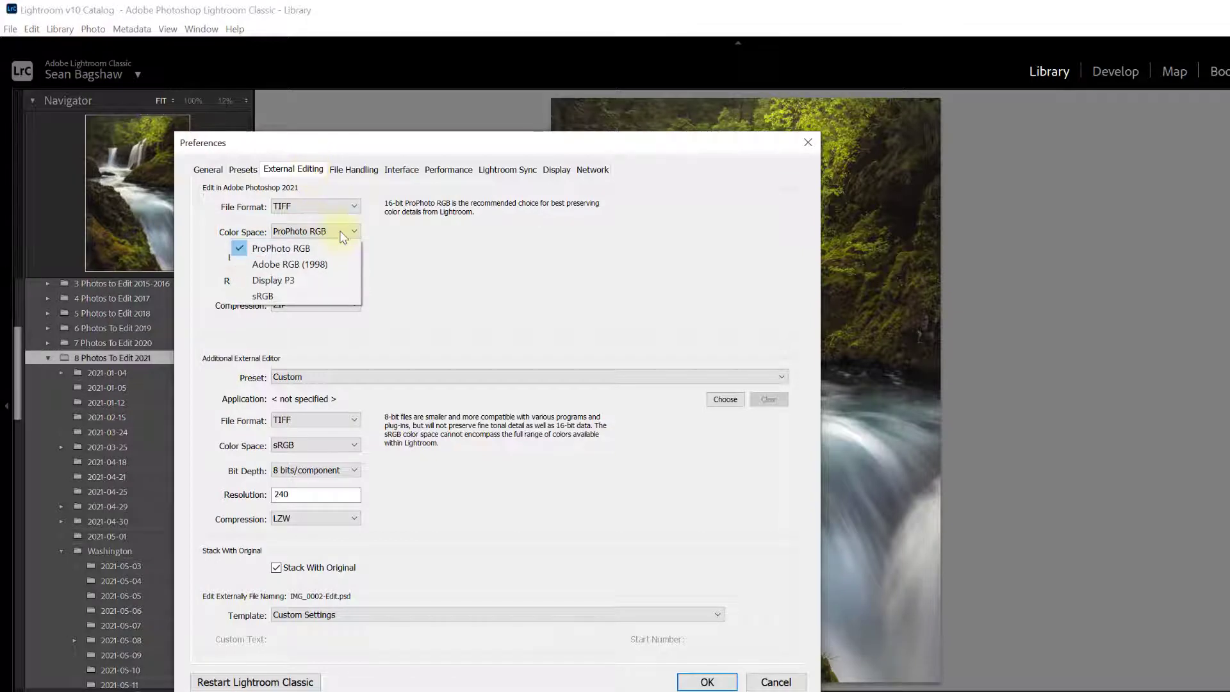
left_click(307, 247)
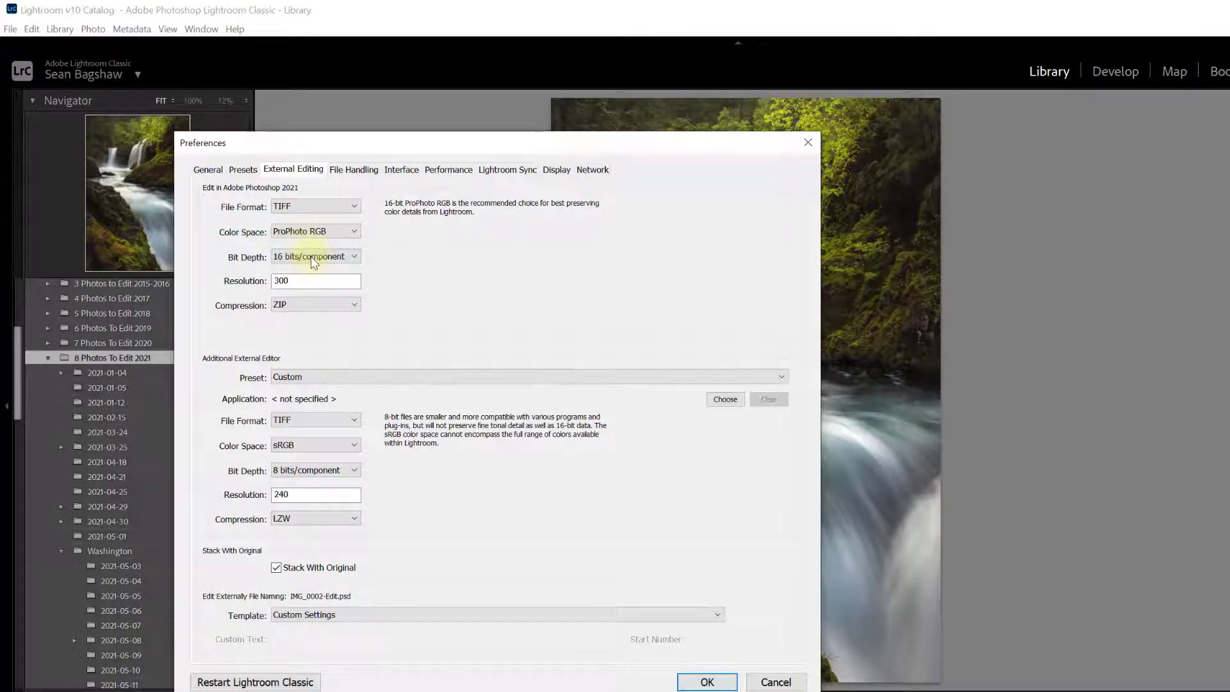
left_click(314, 257)
left_click(310, 276)
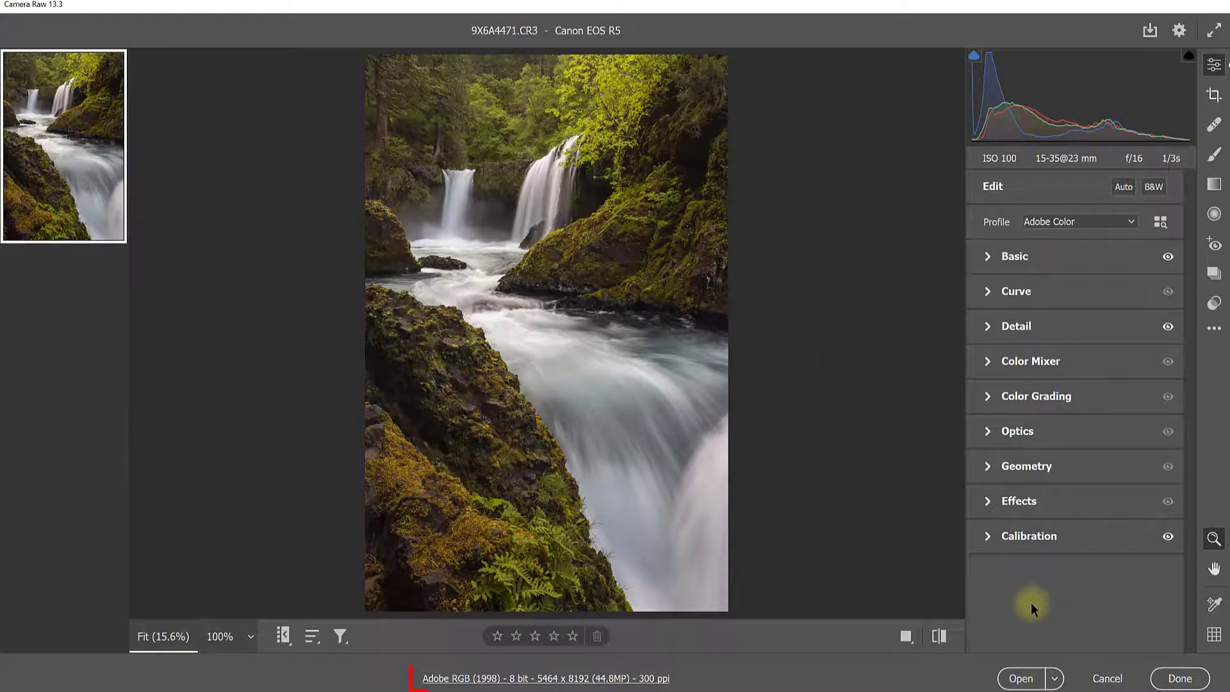
- Set Camera Raw's workflow output to ProPhoto RGB at 16 Bits/Channel
left_click(599, 681)
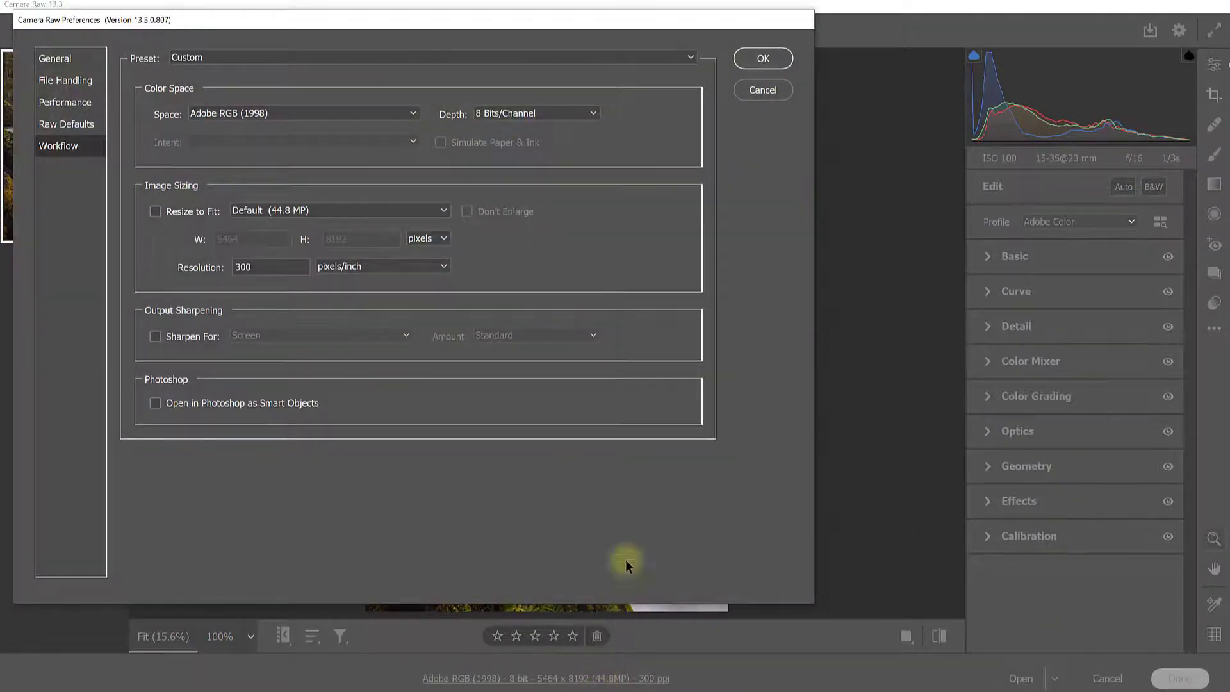
left_click(413, 113)
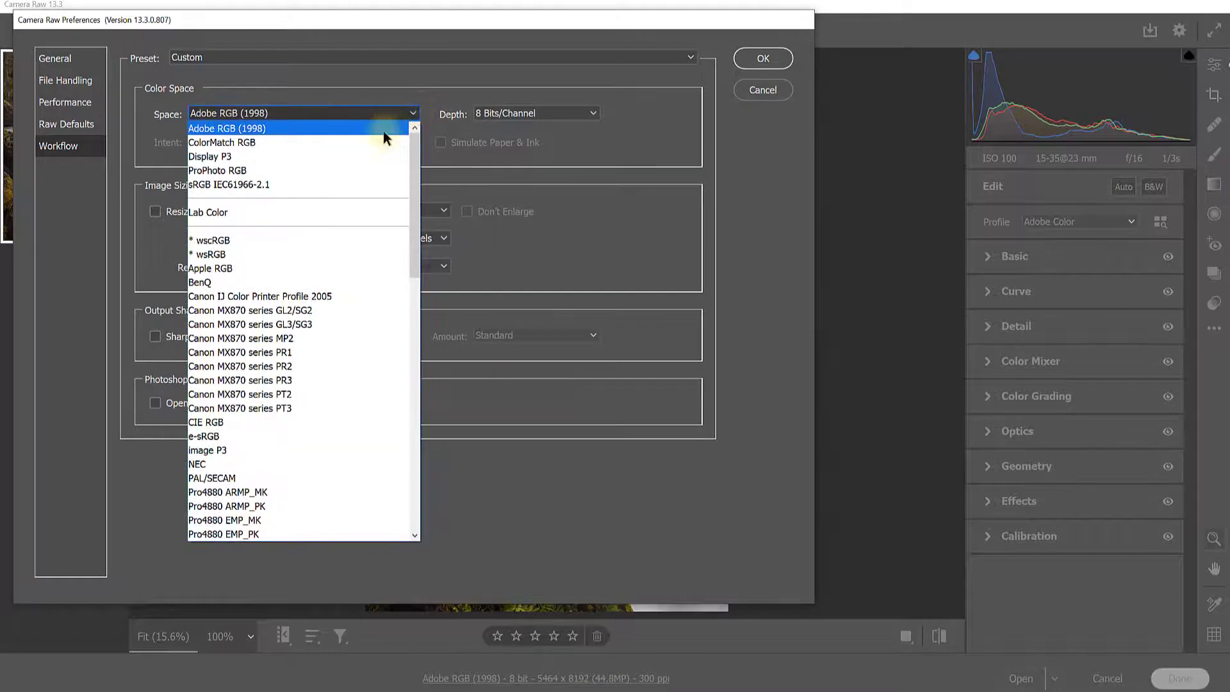
left_click(291, 169)
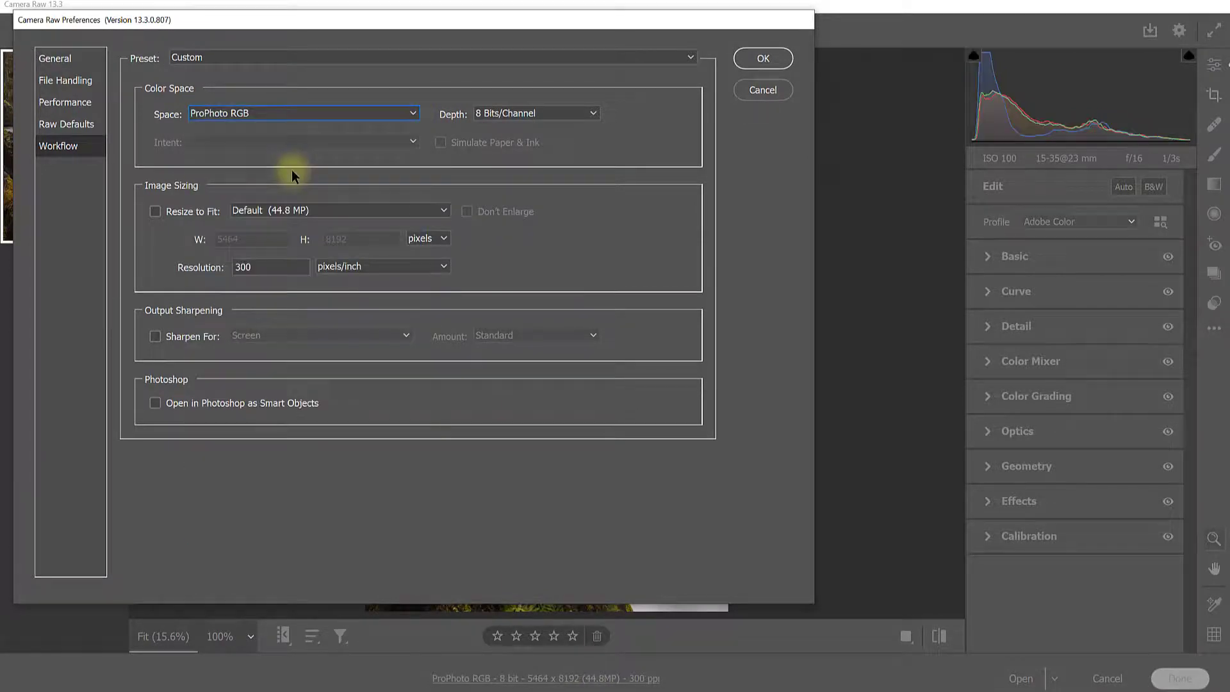
left_click(554, 113)
left_click(541, 138)
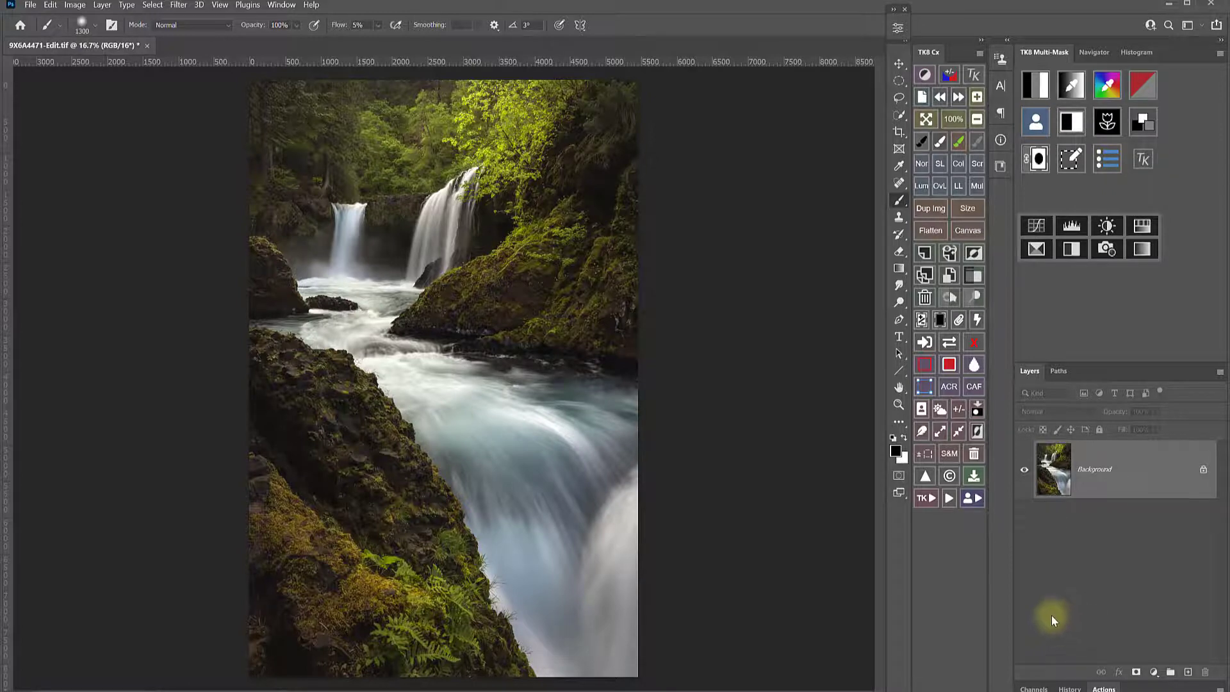
- In Edit > Color Settings, set the RGB working space to ProPhoto RGB
left_click(48, 5)
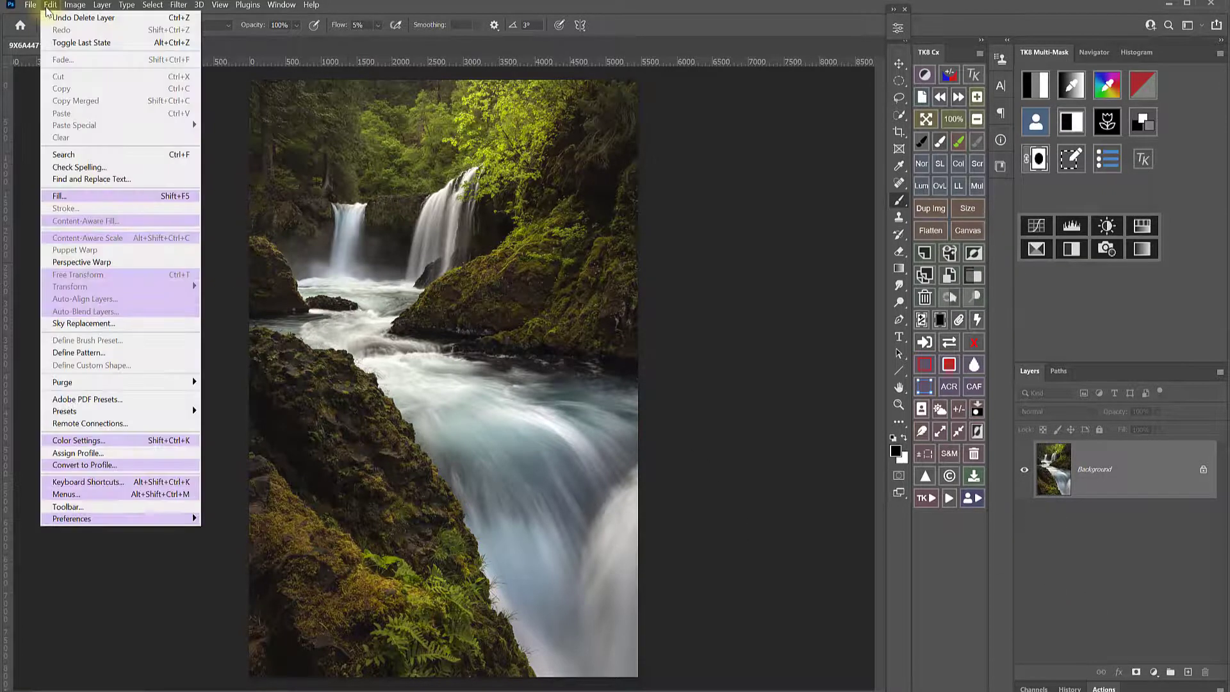
left_click(77, 440)
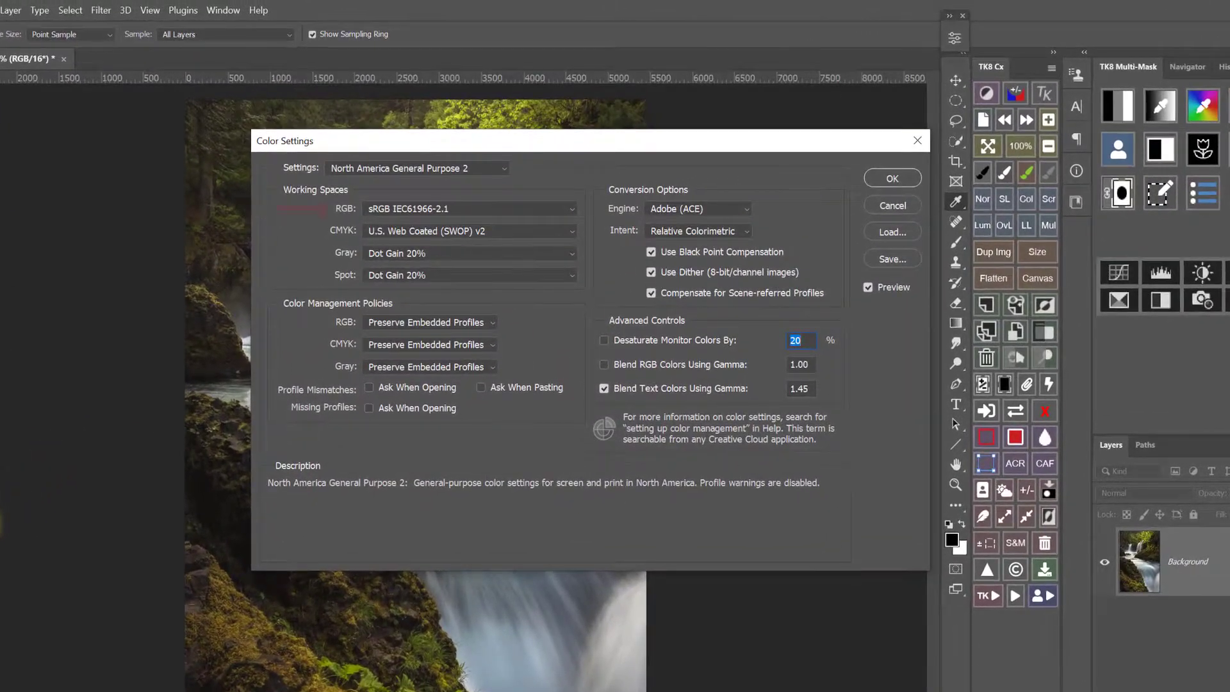
left_click(492, 209)
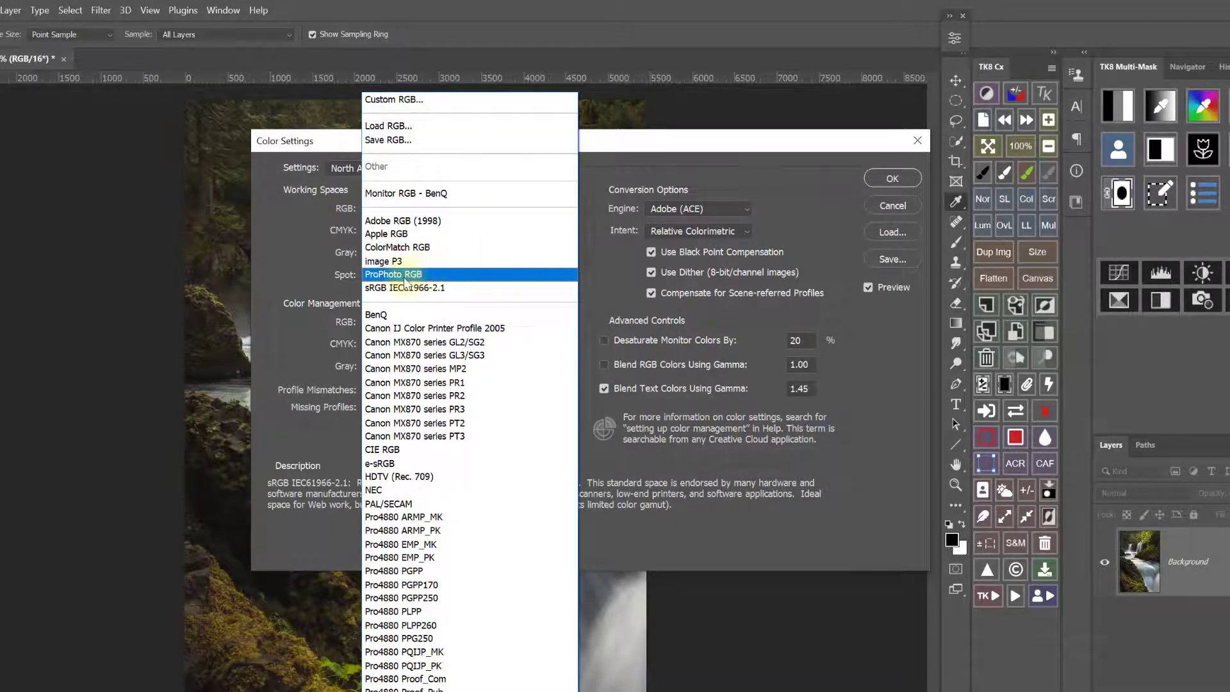
left_click(406, 276)
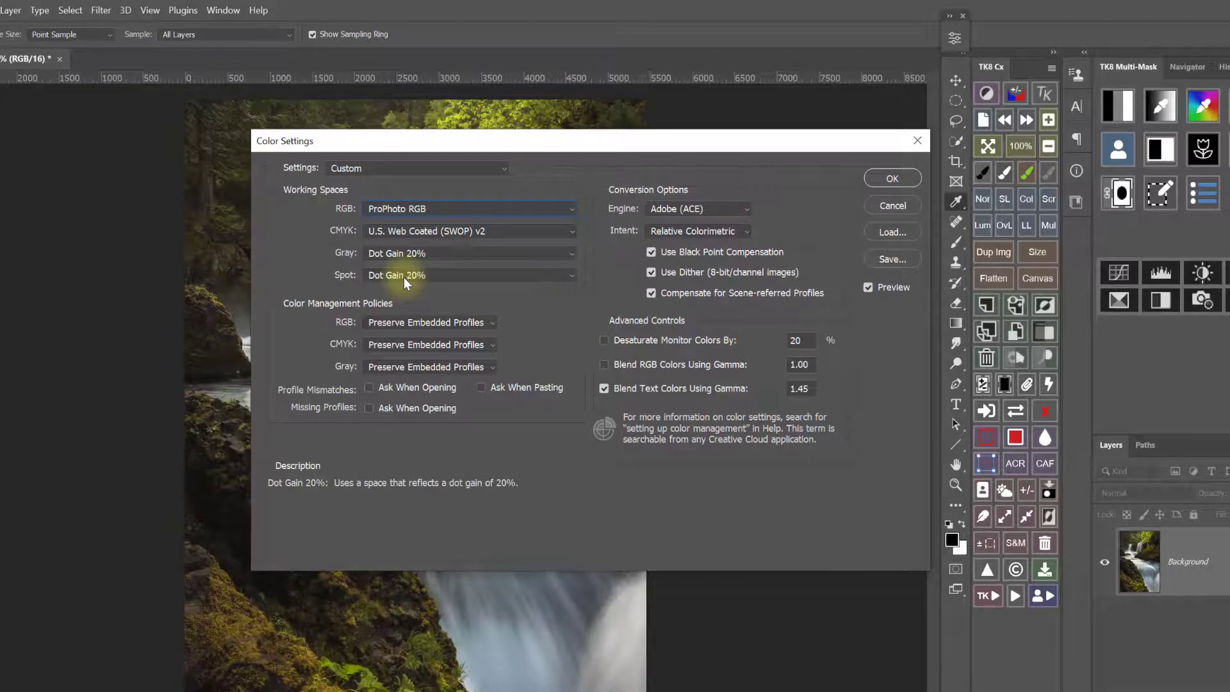
left_click(464, 255)
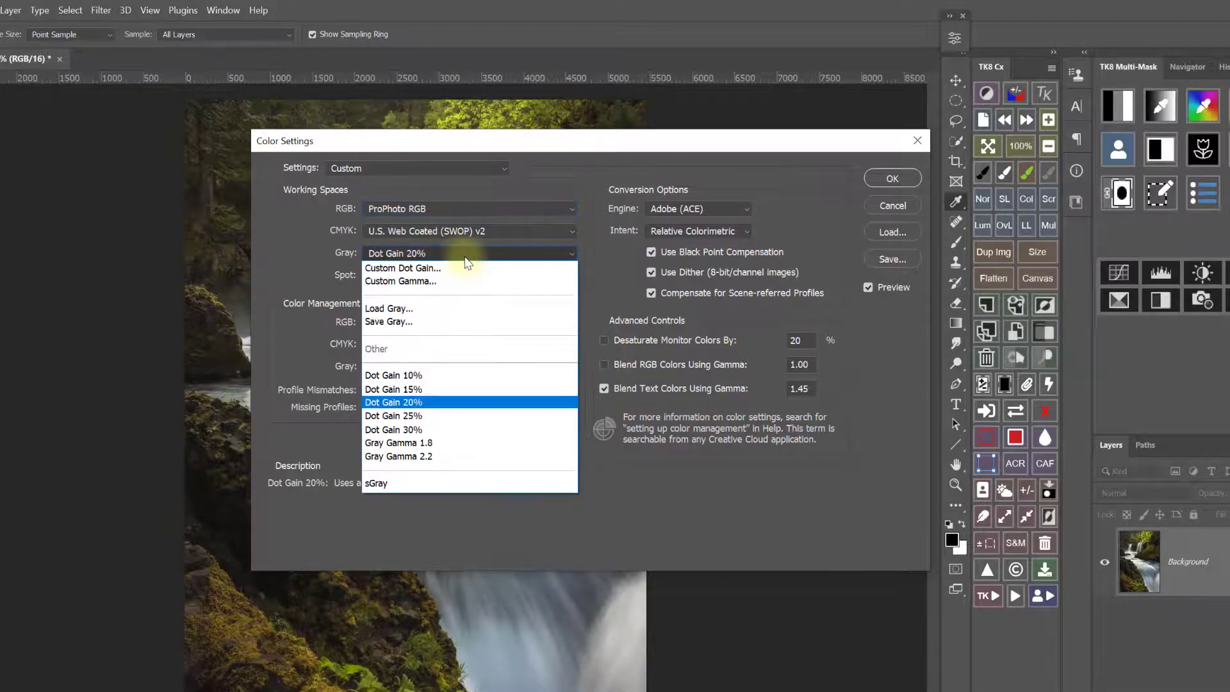
- Cycle the working spaces through Gray Gamma 1.8, Adobe RGB with Gray Gamma 2.2, ending on sRGB IEC61966-2.1 and sGray
left_click(436, 443)
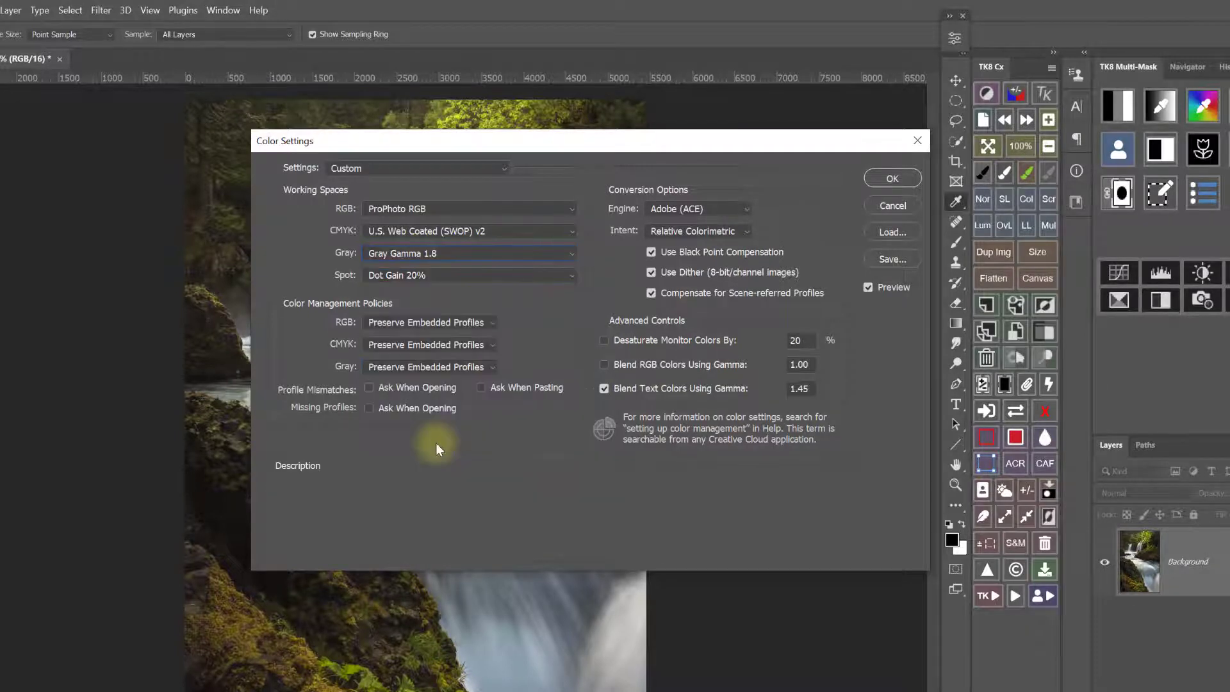
left_click(518, 208)
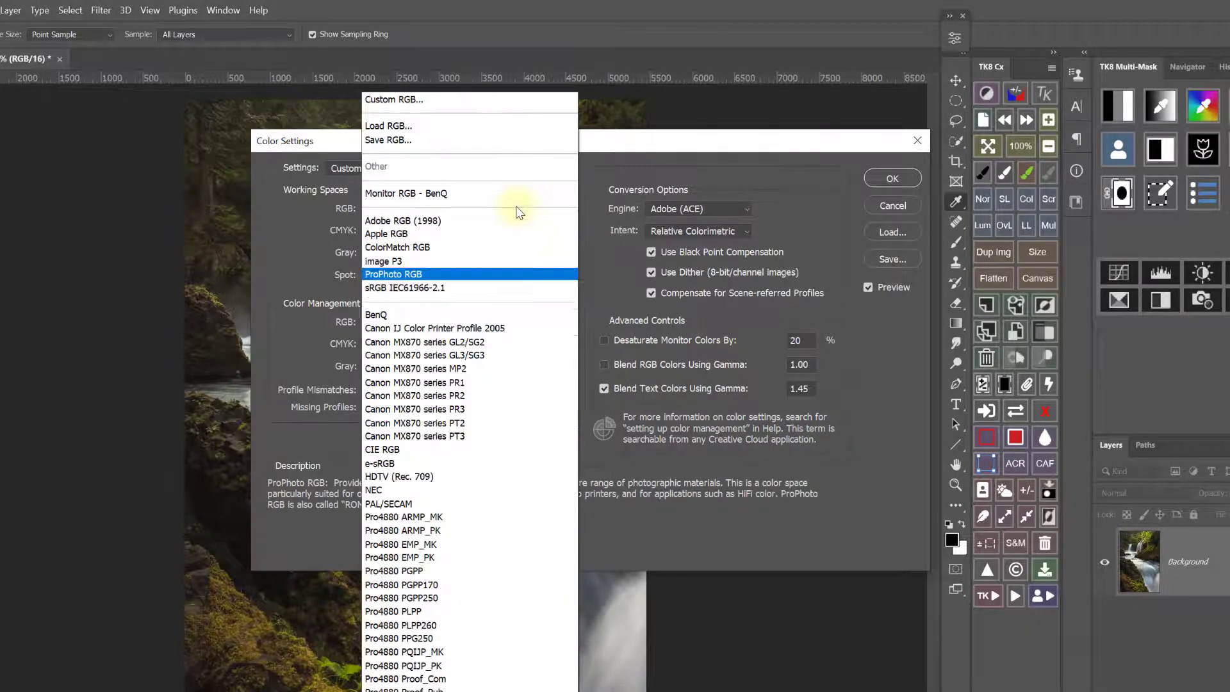
left_click(451, 231)
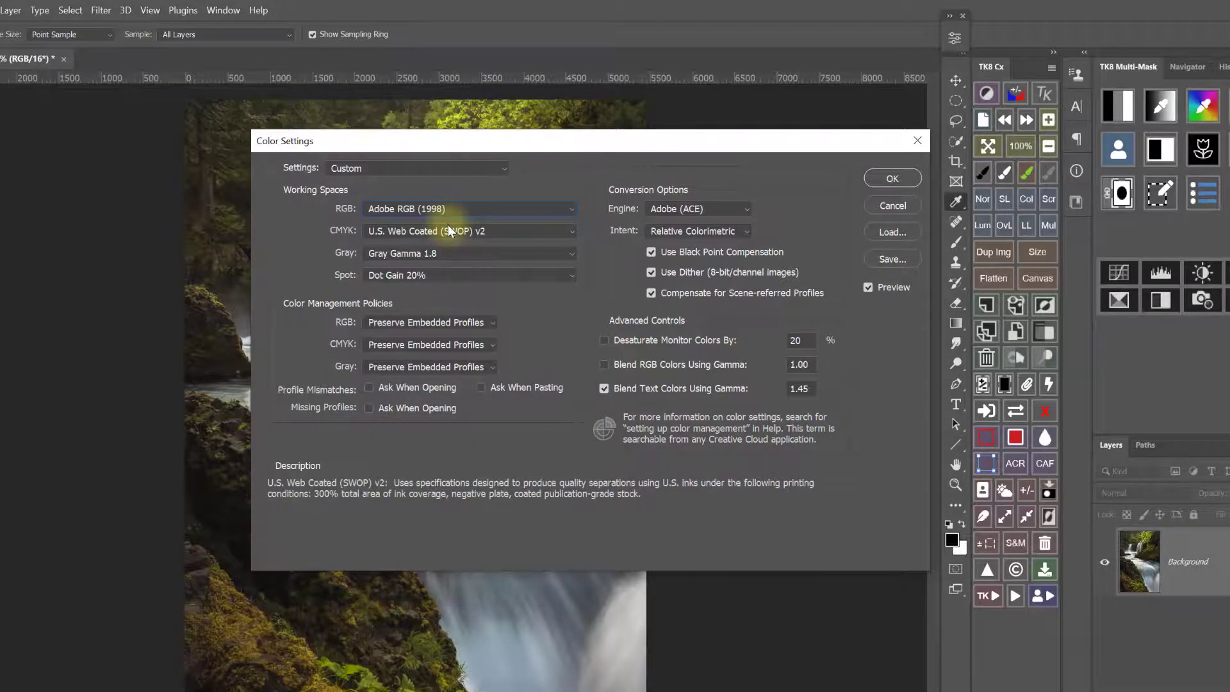
left_click(467, 253)
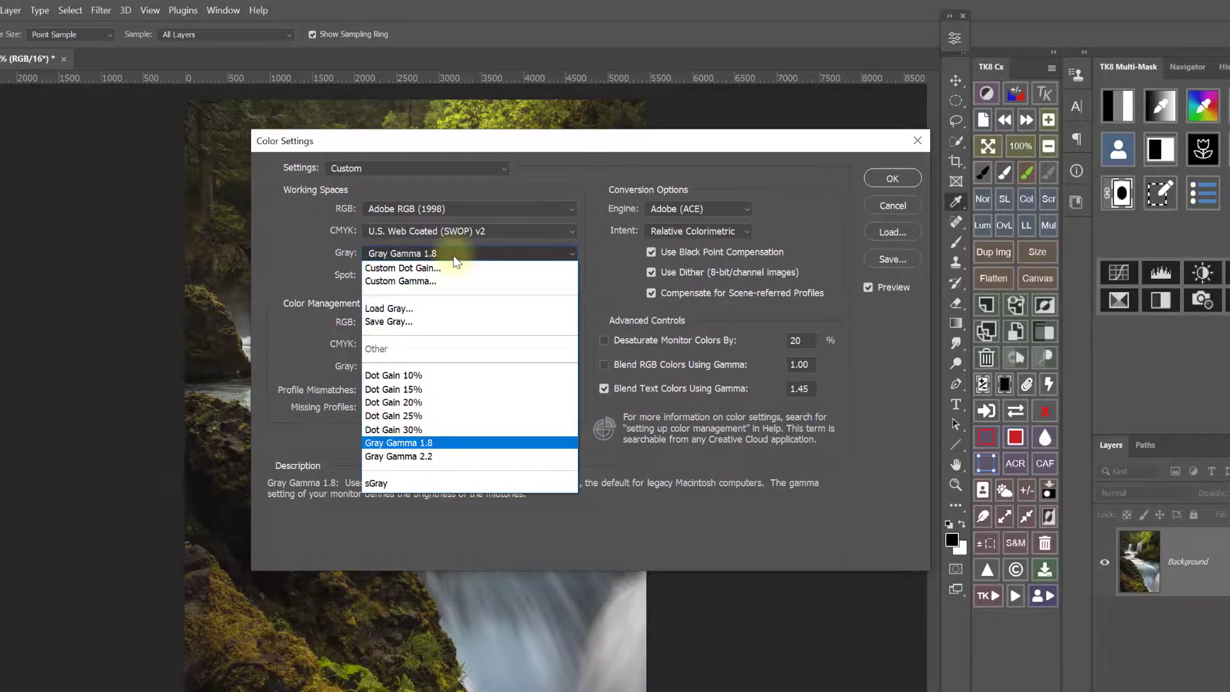
left_click(428, 457)
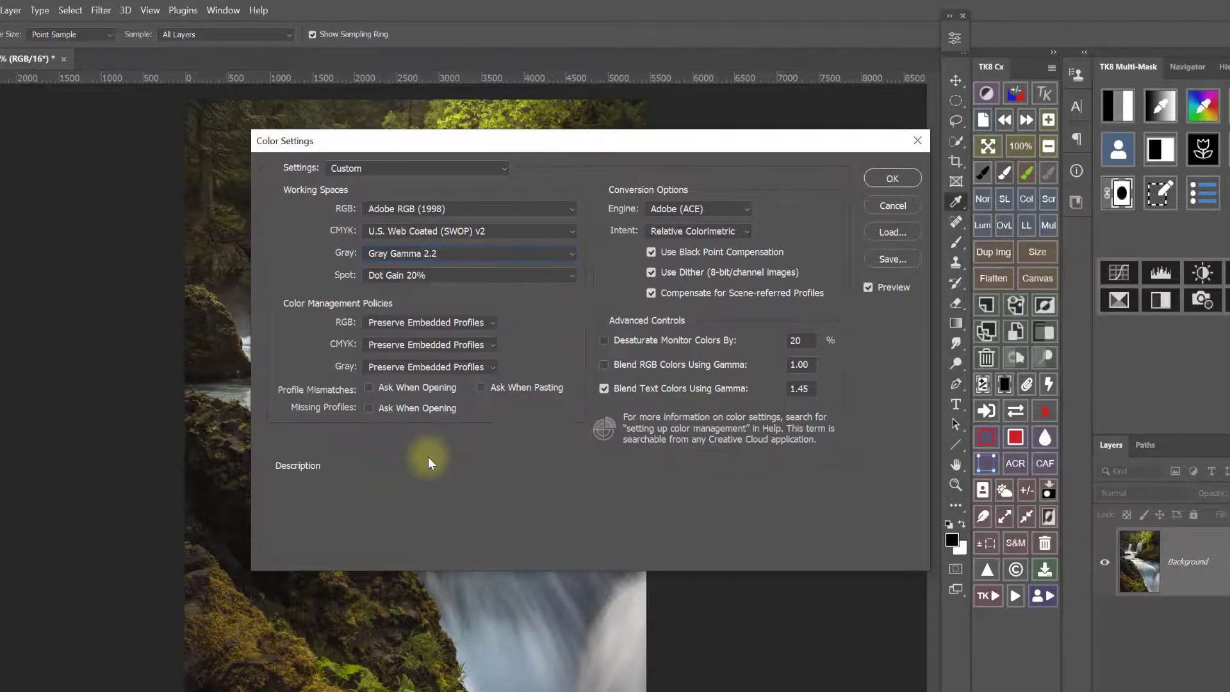
left_click(481, 211)
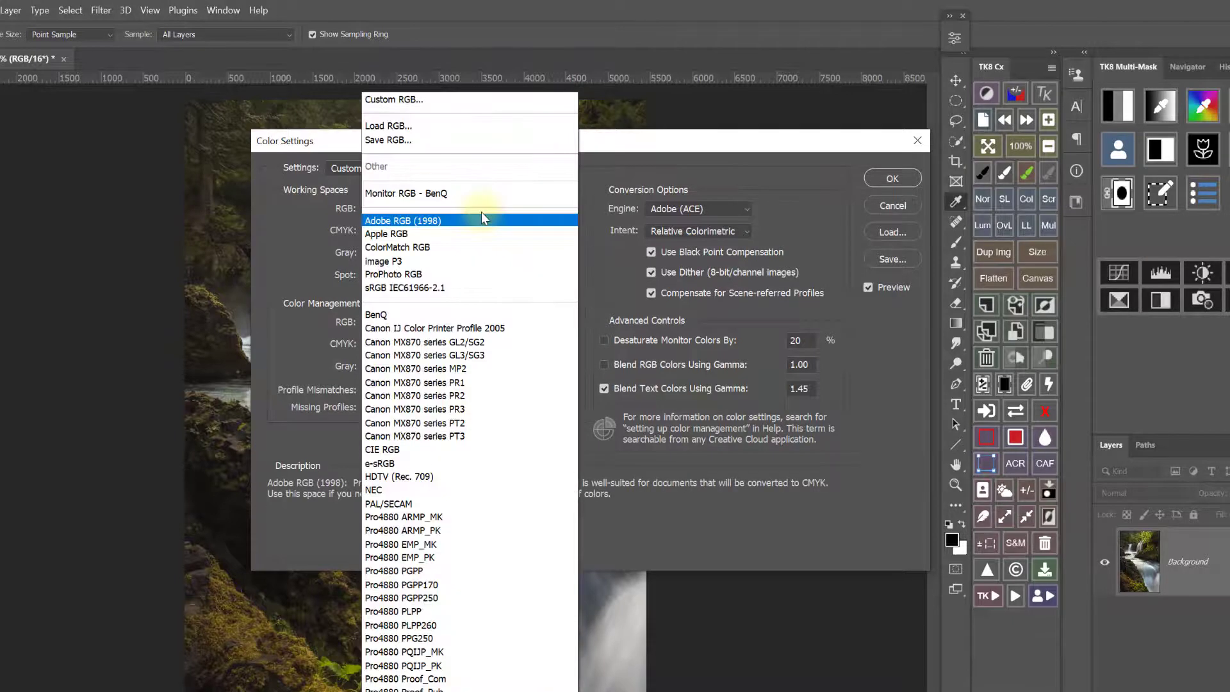
left_click(440, 288)
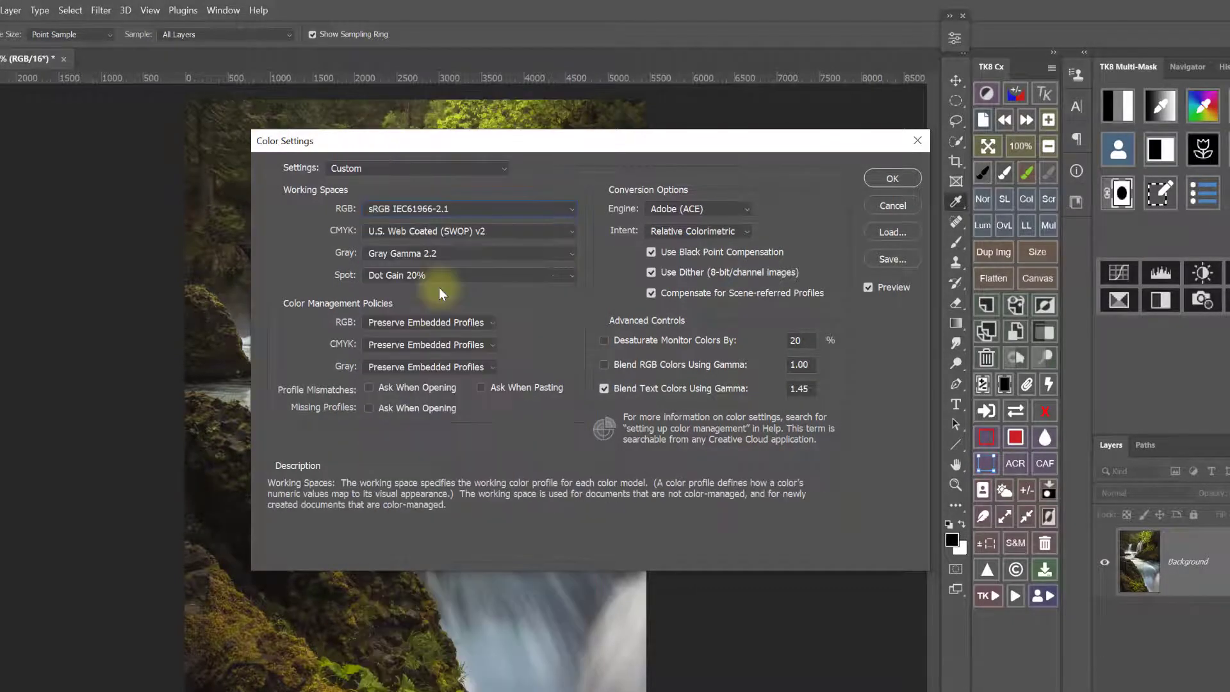
left_click(451, 255)
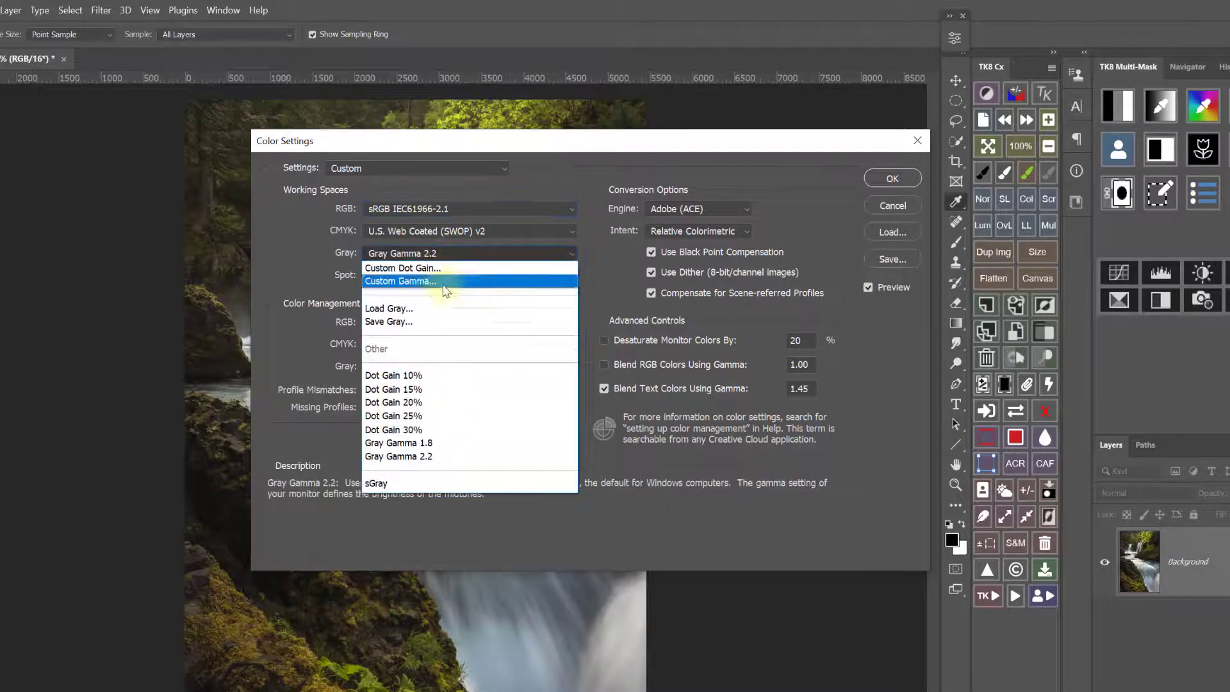
left_click(383, 483)
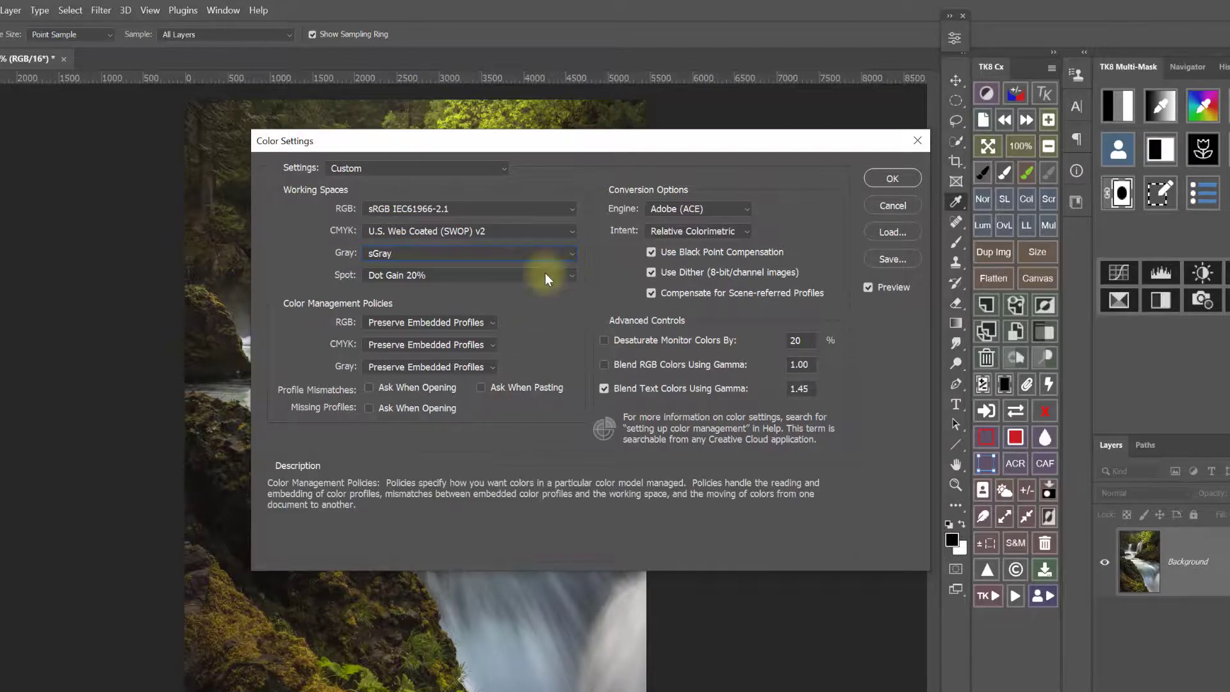
- Set the RGB working space to ProPhoto RGB and Gray to Gray Gamma 1.8
left_click(545, 208)
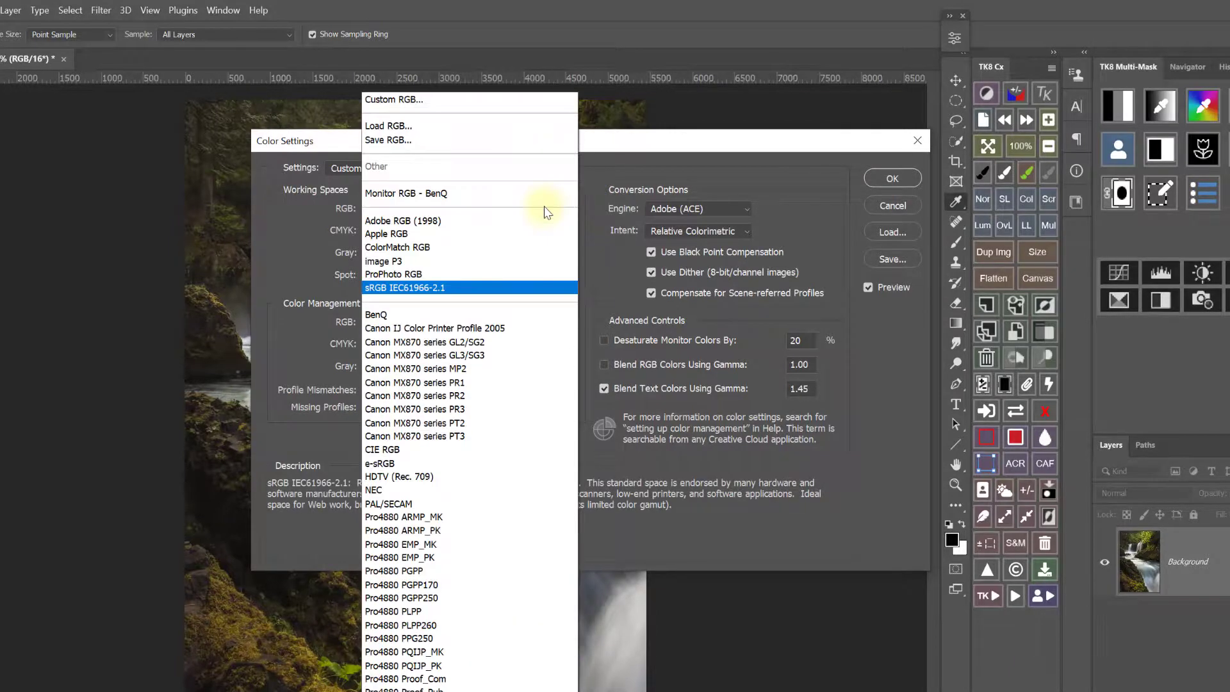
left_click(417, 274)
left_click(501, 252)
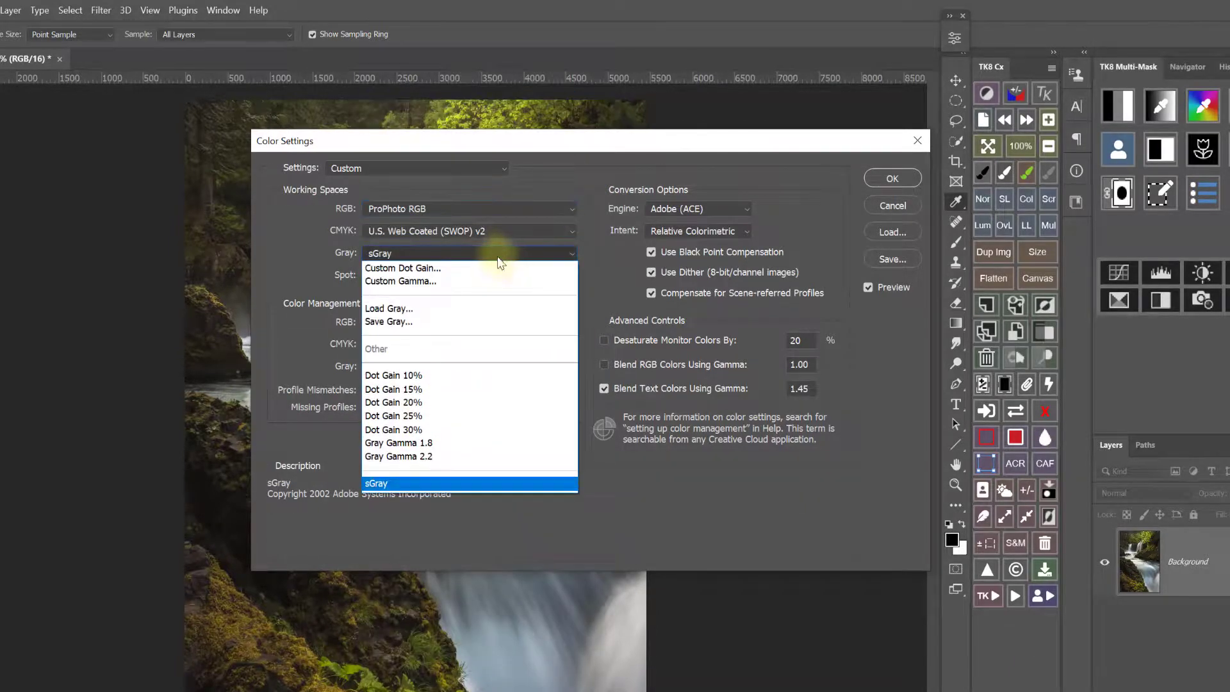
left_click(435, 440)
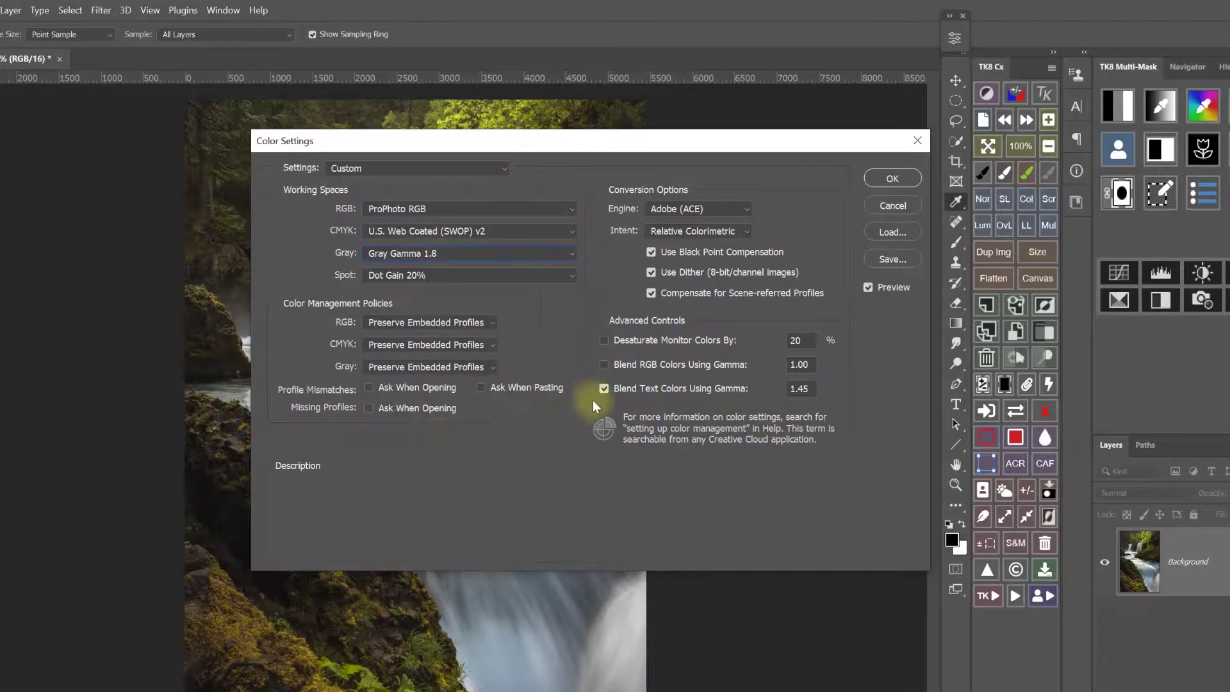
- Save these colour settings as the preset 'ProPhoto + GG 1.8' with the default comment
left_click(892, 259)
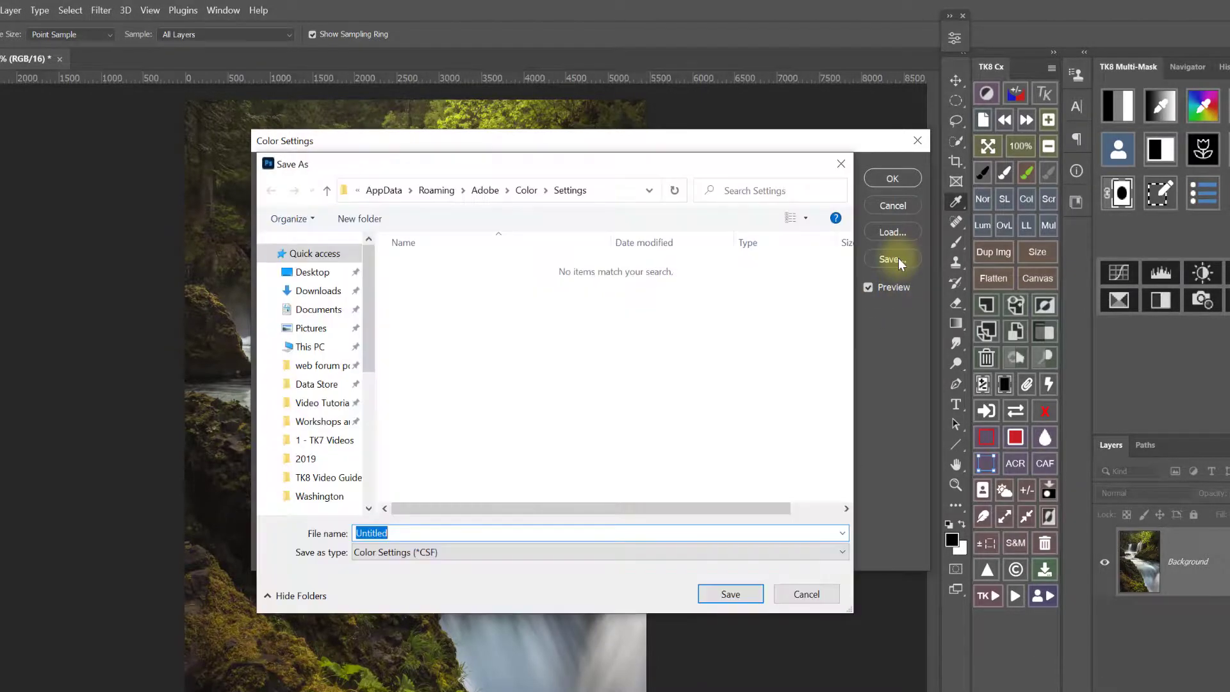
type("ProPhoto + ")
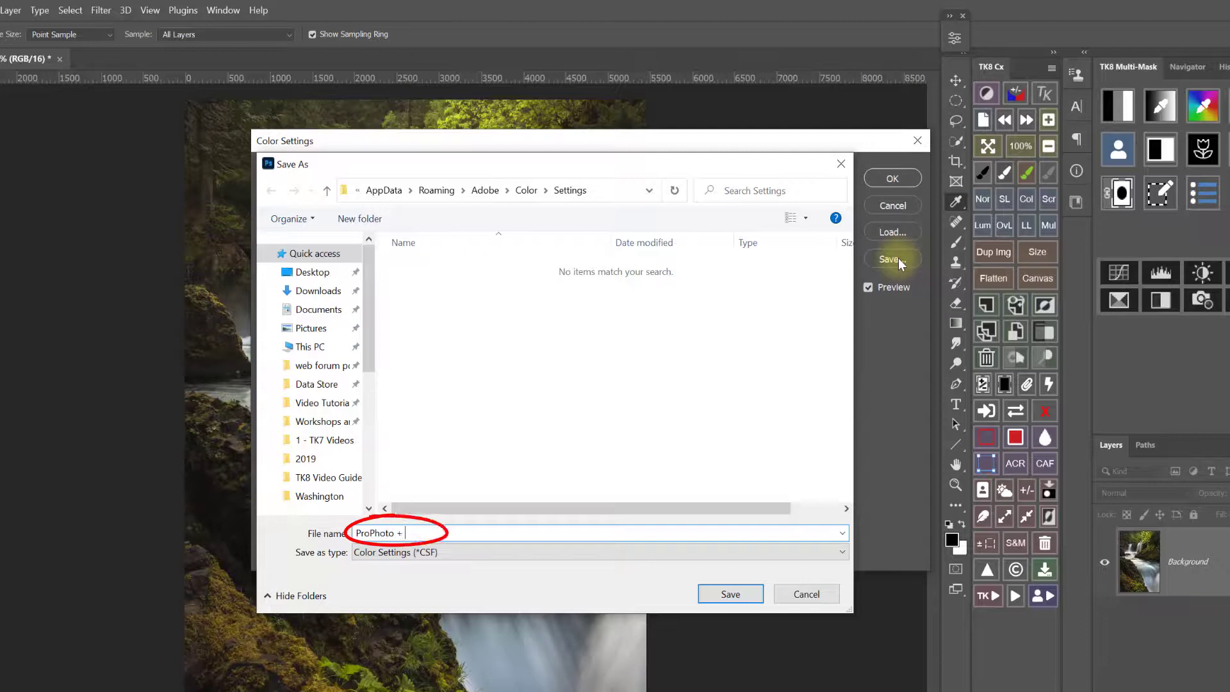
type("GG 1.8")
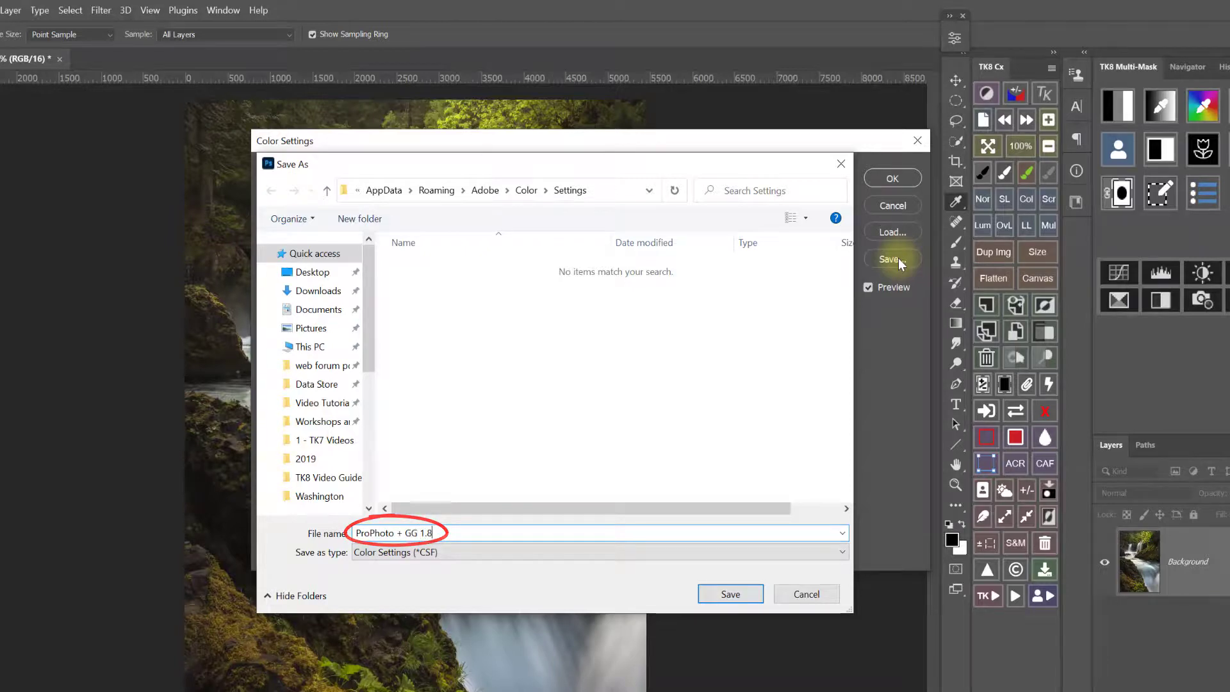
left_click(721, 602)
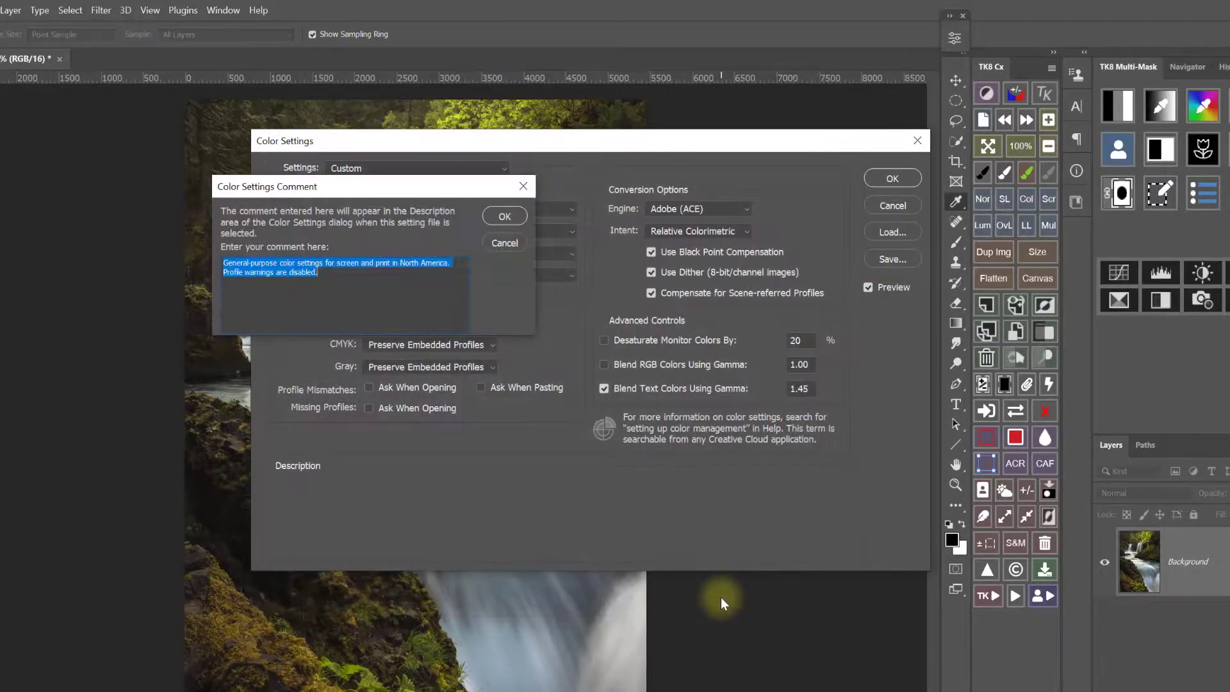
left_click(507, 213)
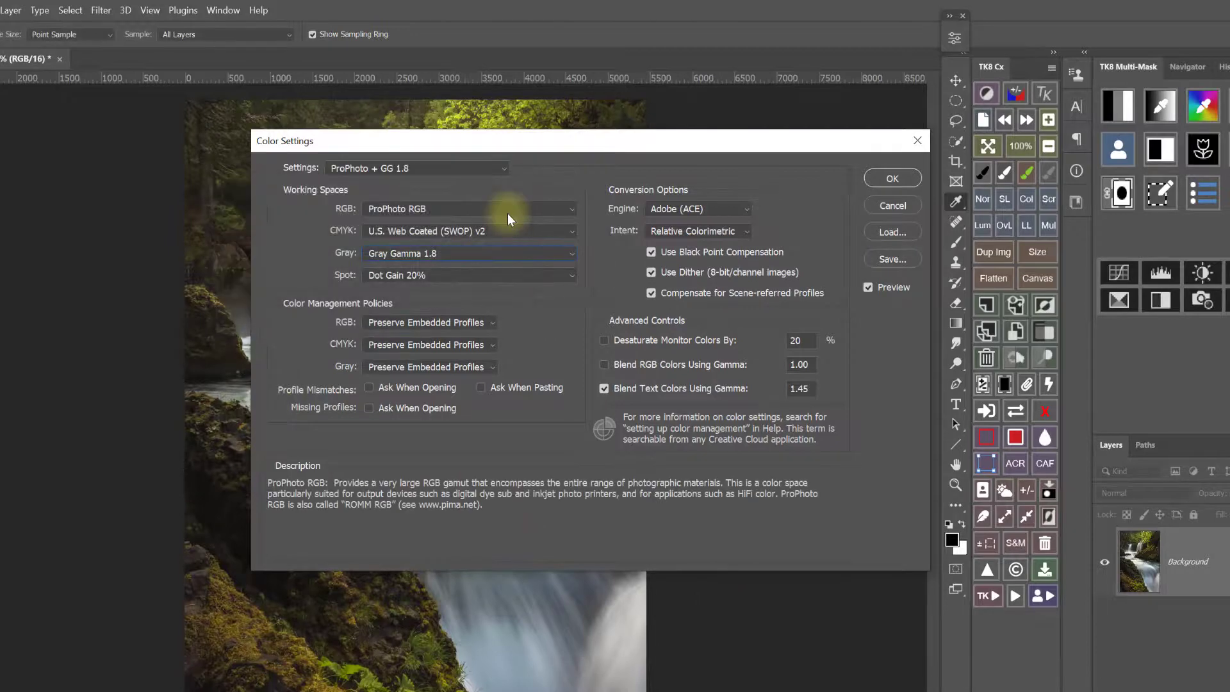
- Set the RGB working space to Adobe RGB (1998) and Gray to Gray Gamma 2.2
left_click(507, 210)
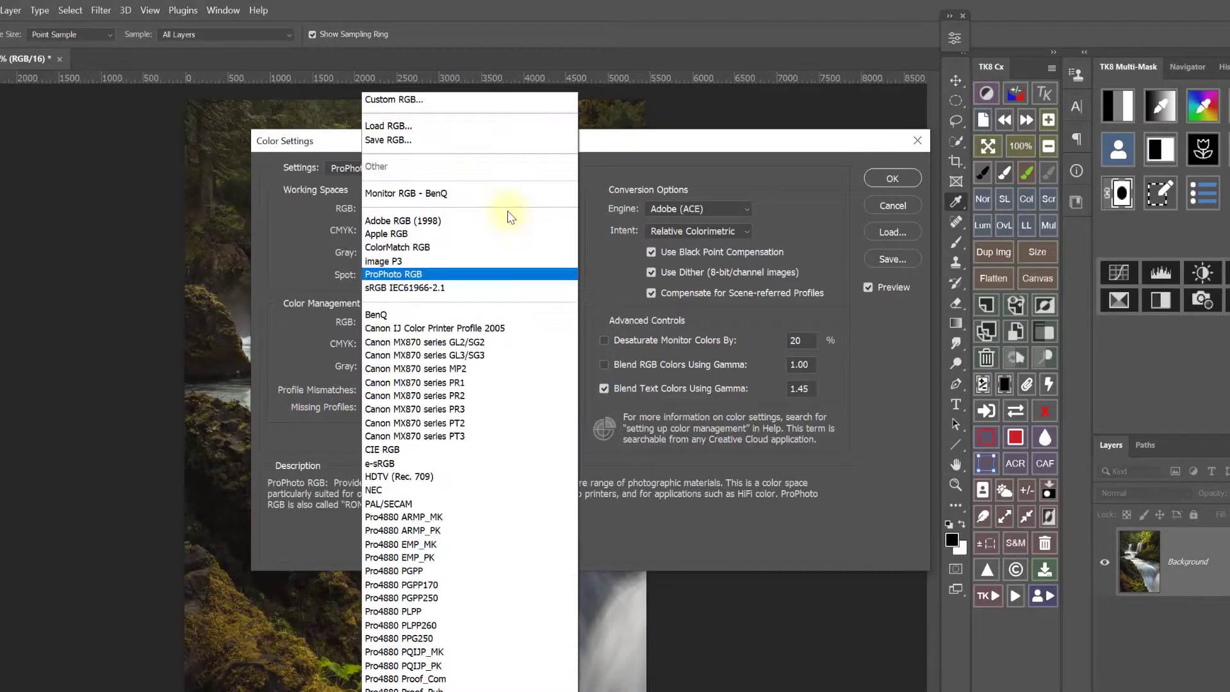
left_click(471, 225)
left_click(470, 253)
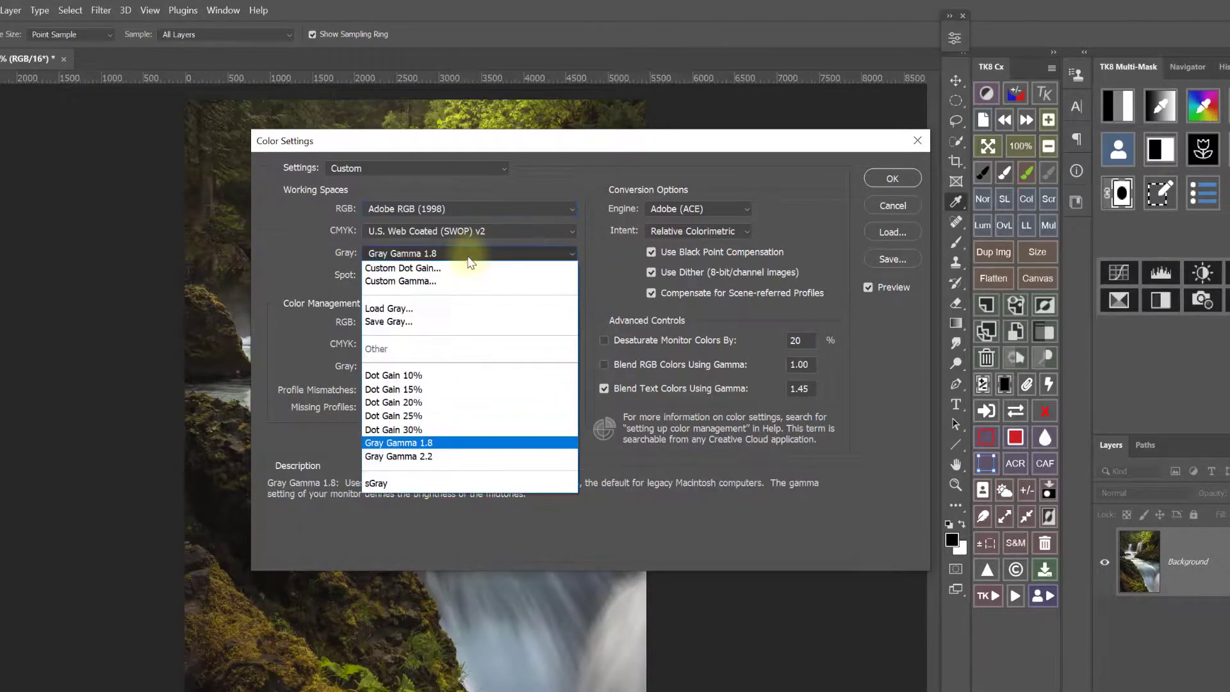
left_click(428, 456)
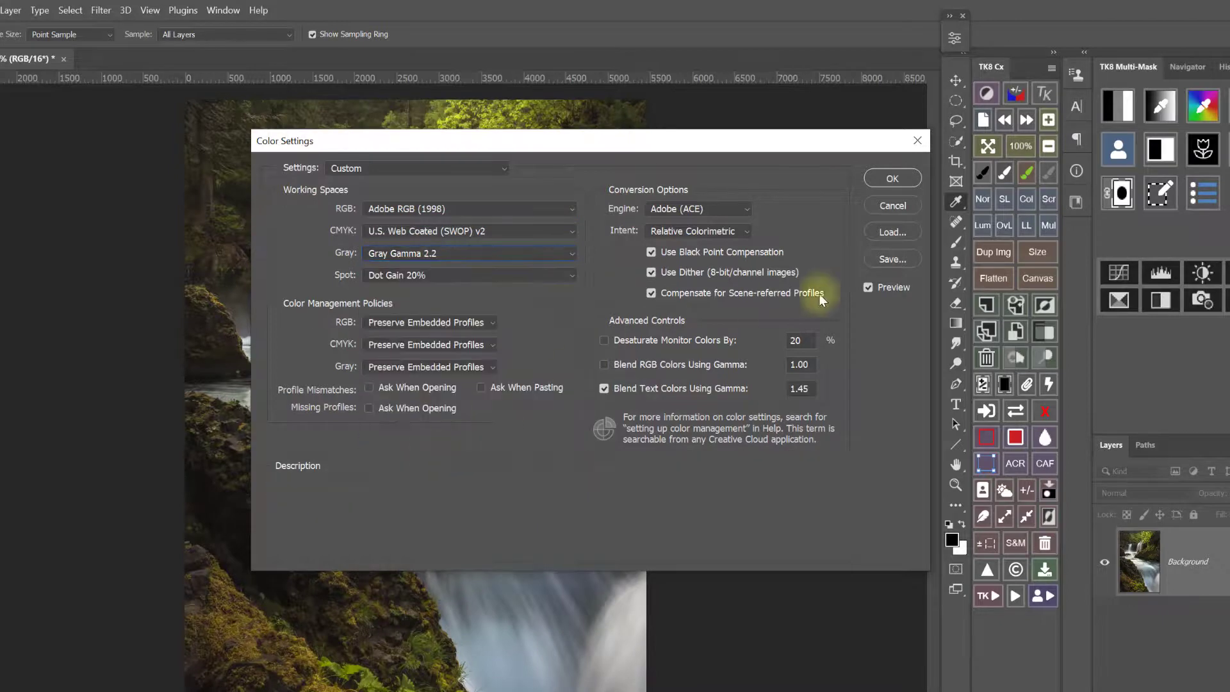
- Save these colour settings as the preset 'Adobe RGB + GG 2.2' with the default comment
left_click(902, 259)
type("Ado")
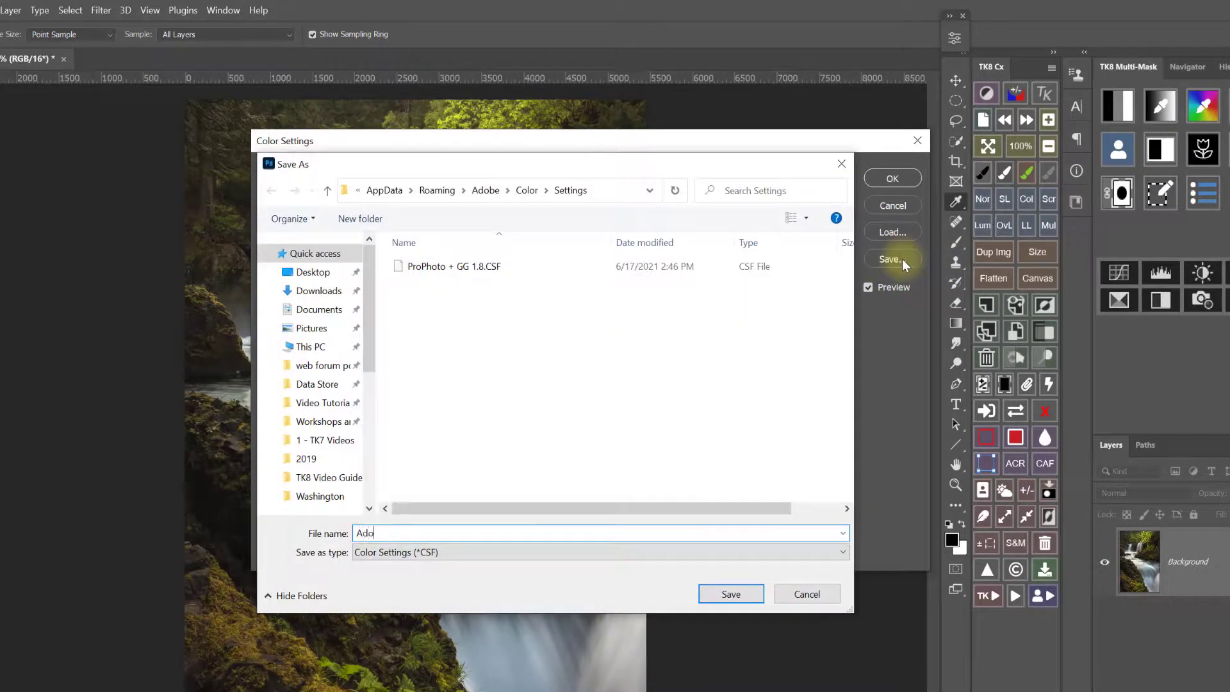
type("be RGB + GG 2.2")
left_click(736, 594)
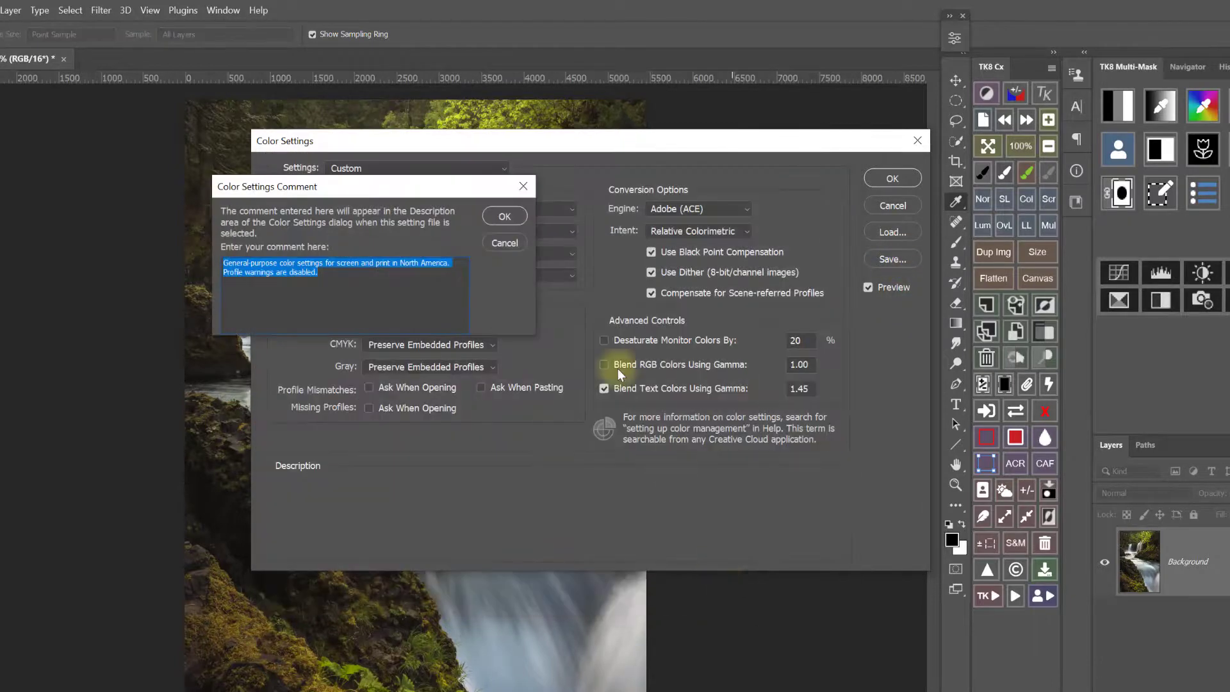
left_click(503, 217)
- Set the RGB working space to sRGB IEC61966-2.1 and Gray to sGray
left_click(502, 211)
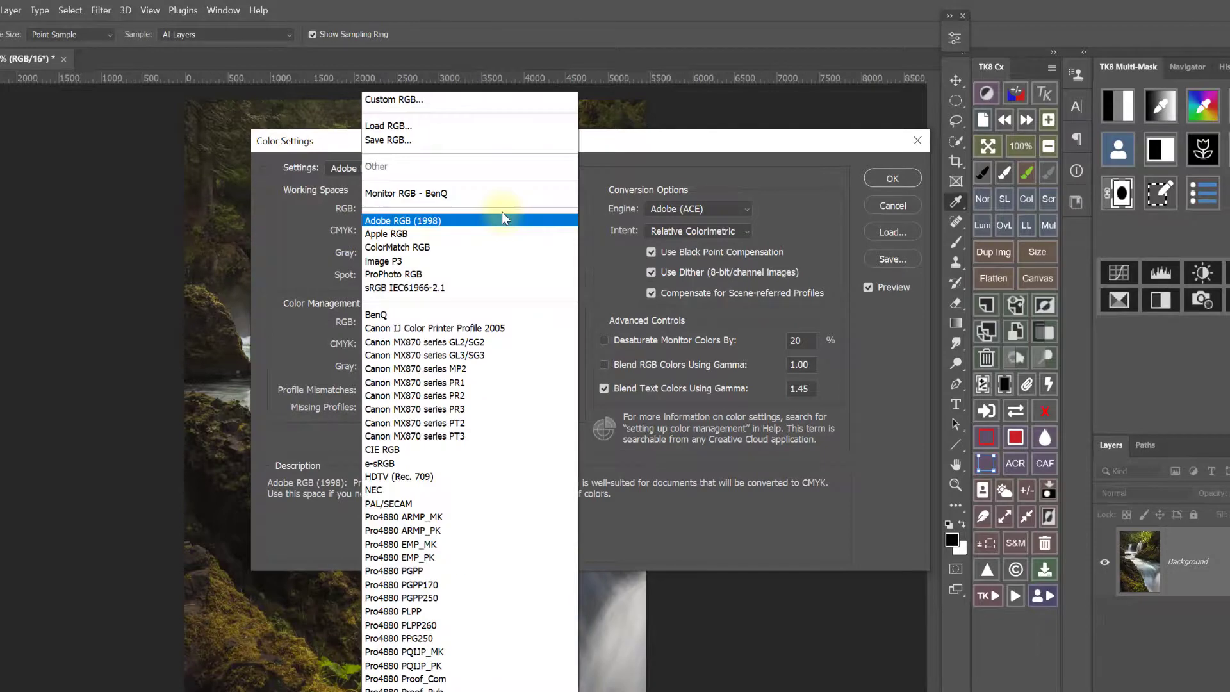
left_click(436, 271)
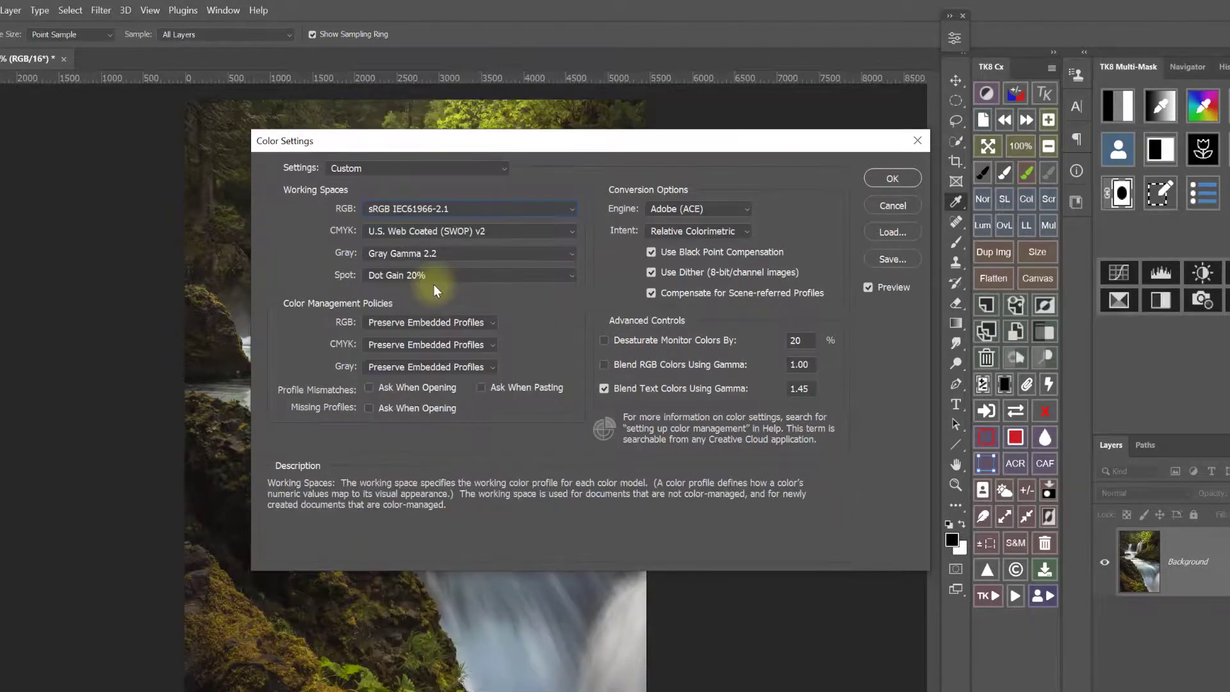
left_click(449, 253)
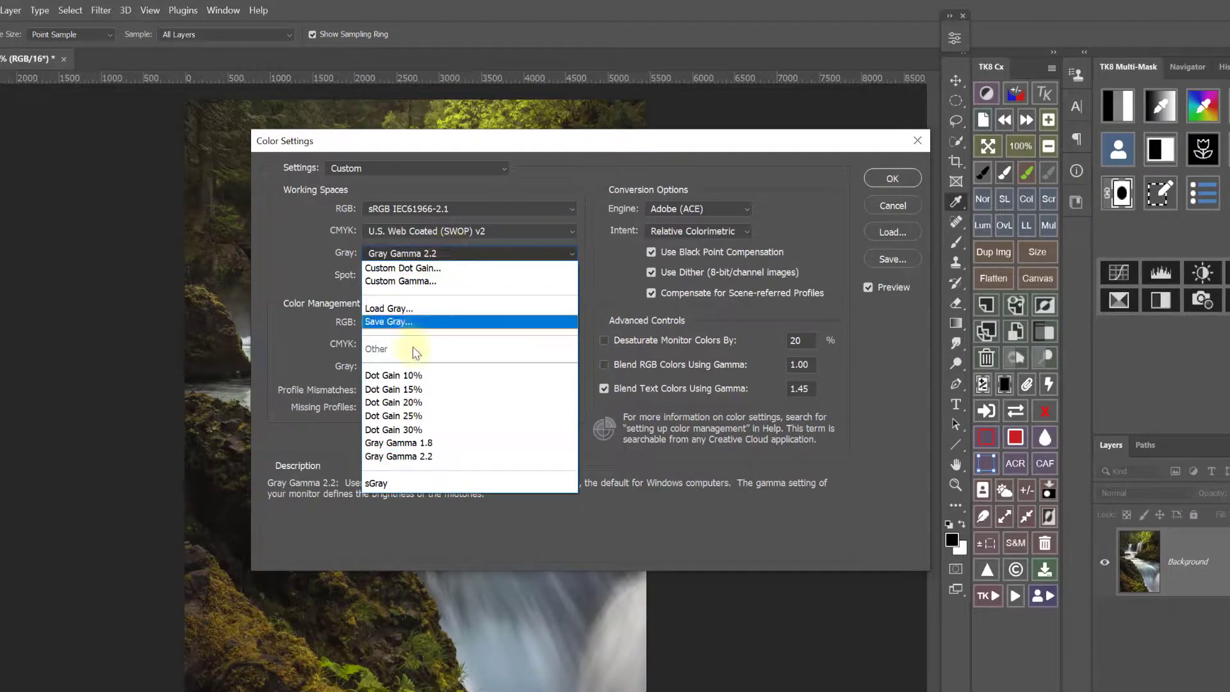
left_click(389, 483)
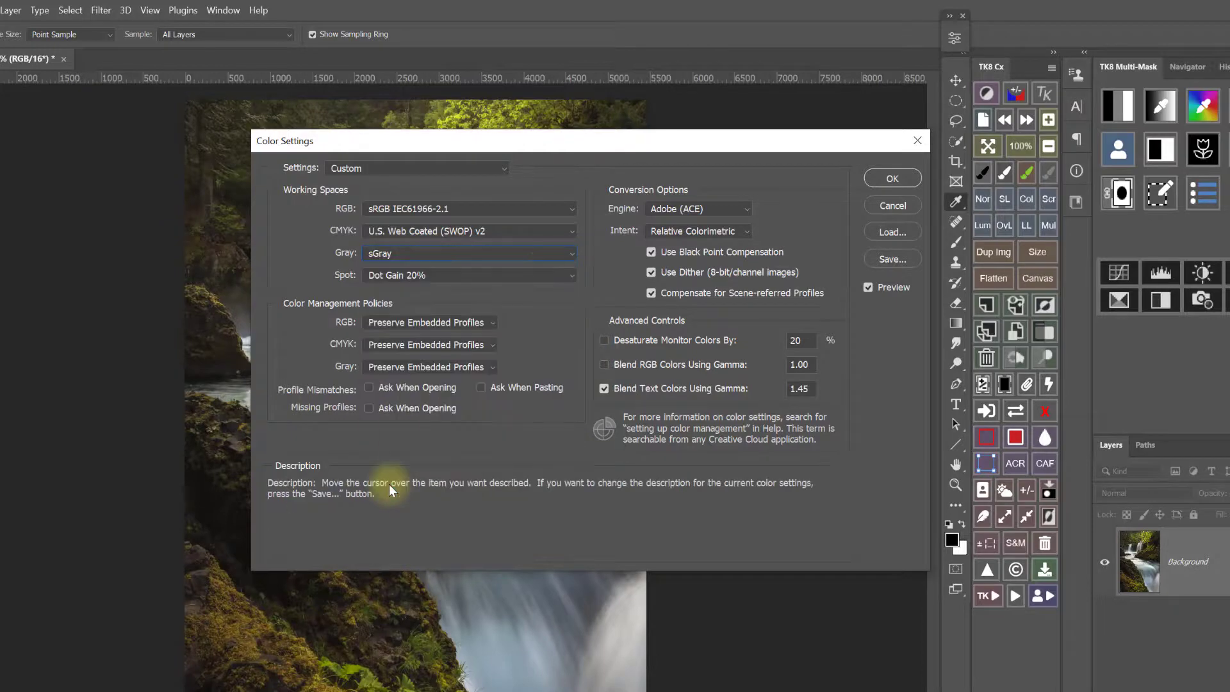
- Save these colour settings as the preset 'sRGB + sGray' with the default comment
left_click(890, 260)
type("s")
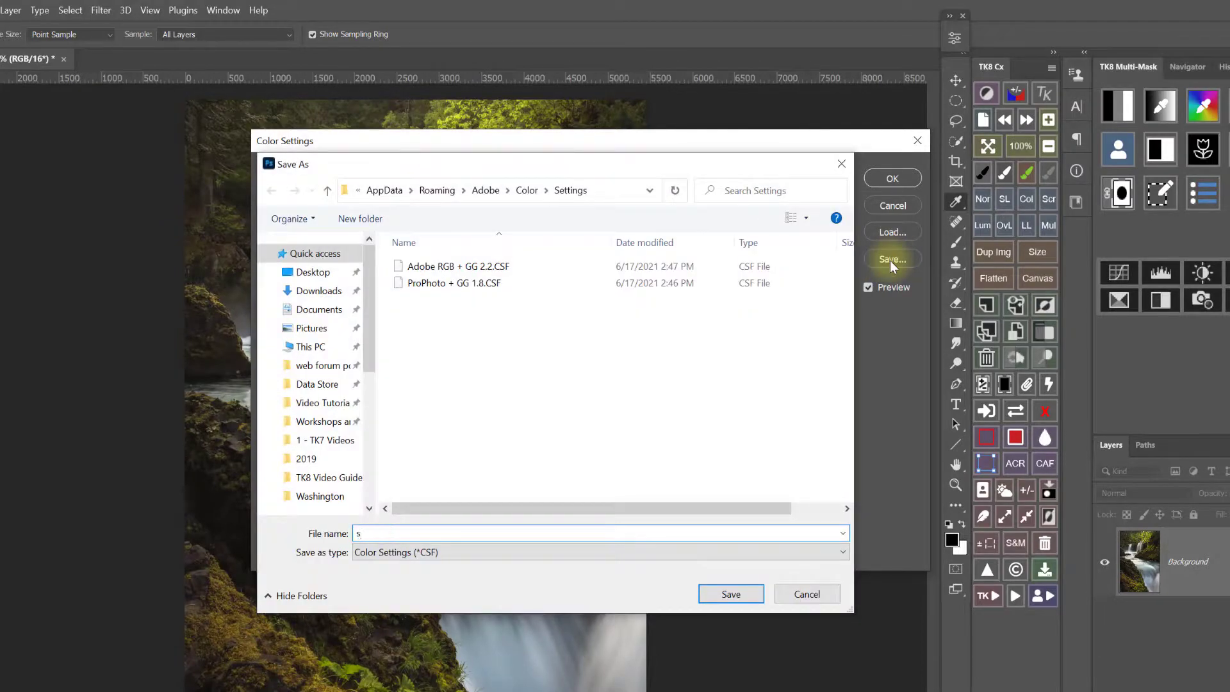
type("RGB + sGray")
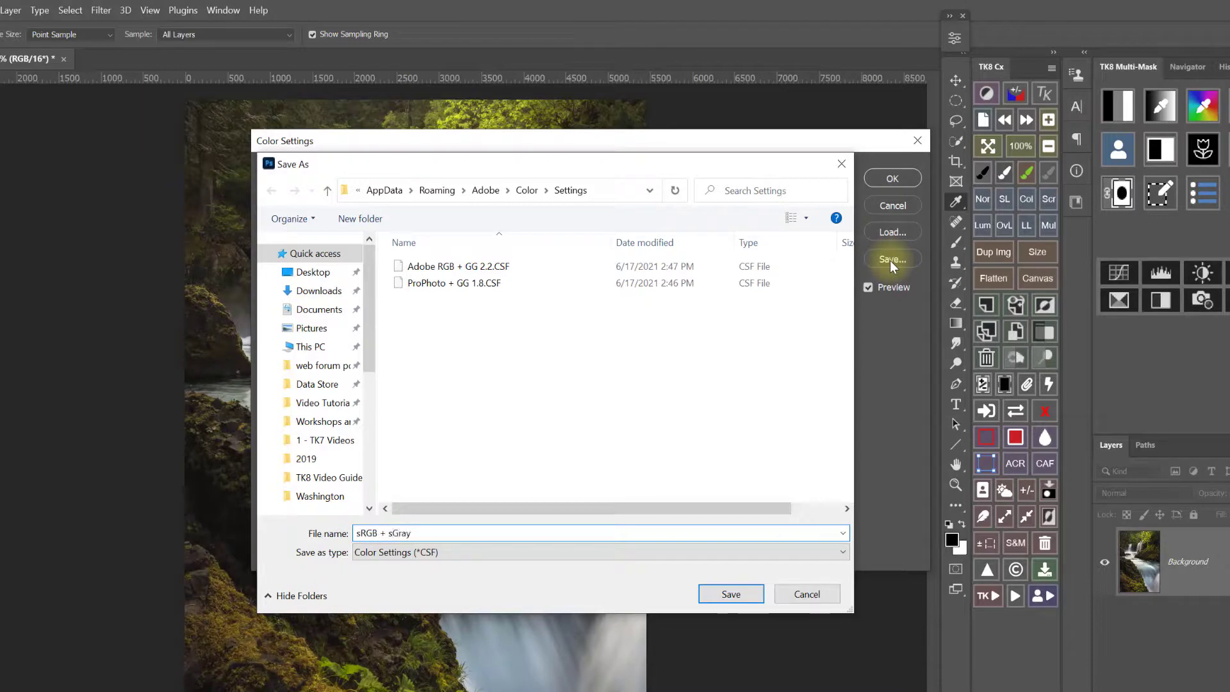
left_click(732, 595)
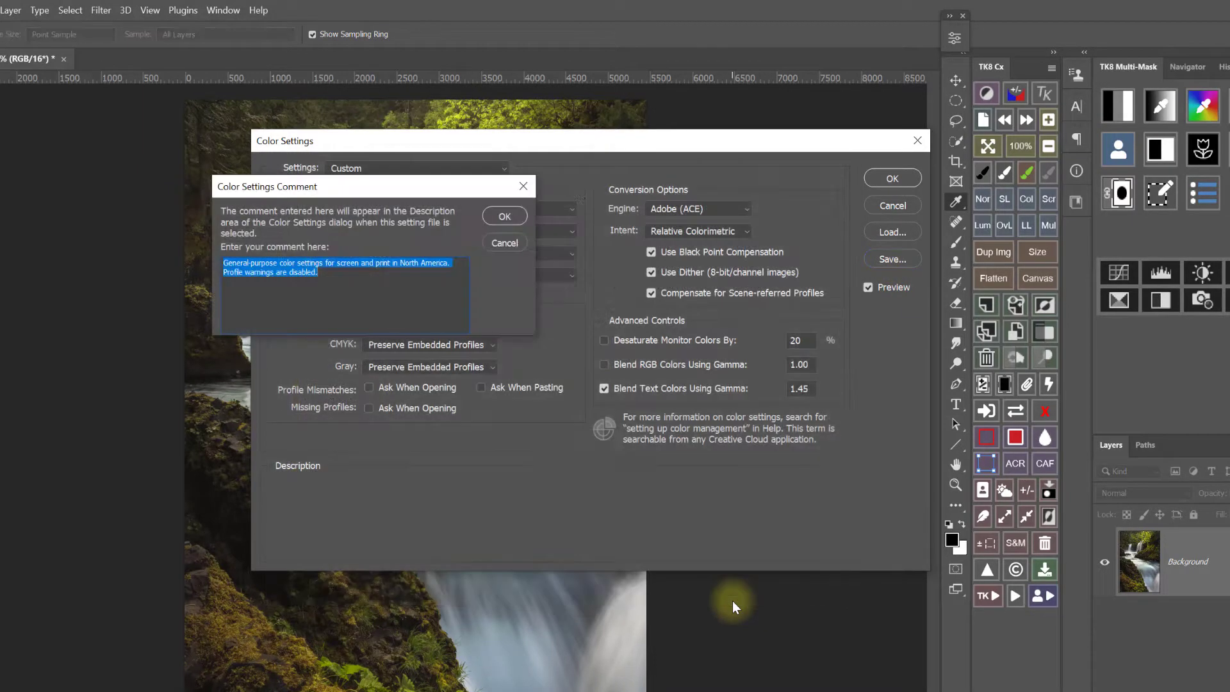
left_click(517, 219)
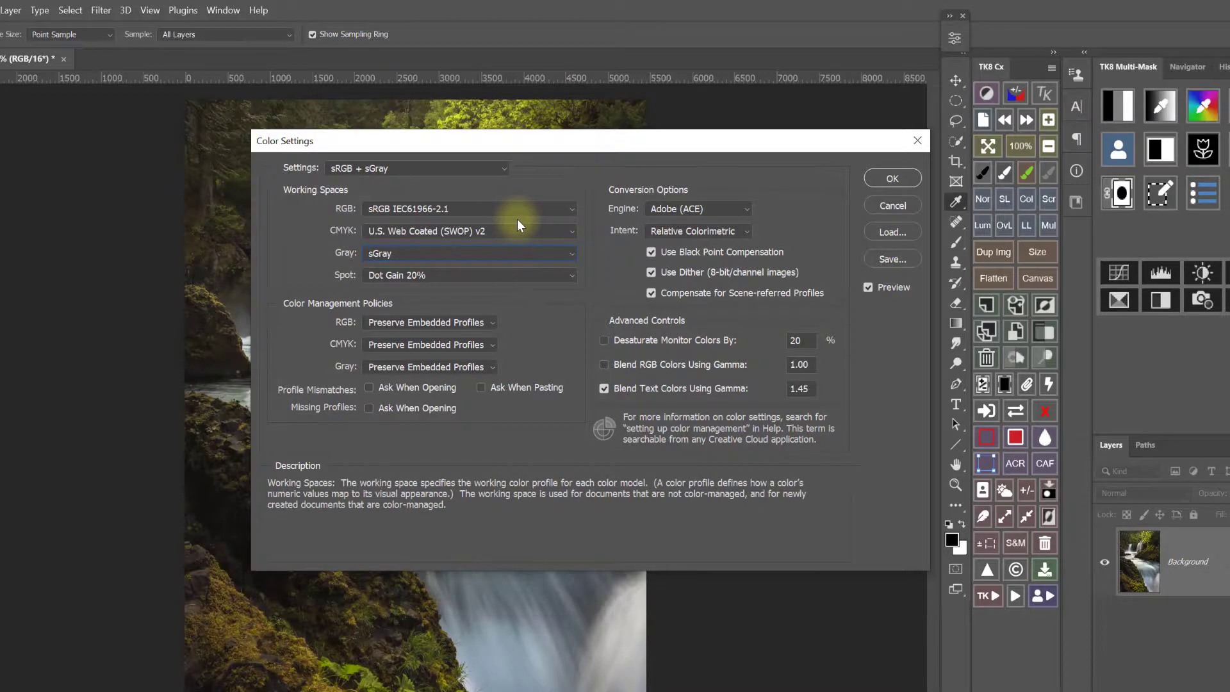
- Select the 'ProPhoto + GG 1.8' preset from Settings and confirm with OK
left_click(492, 166)
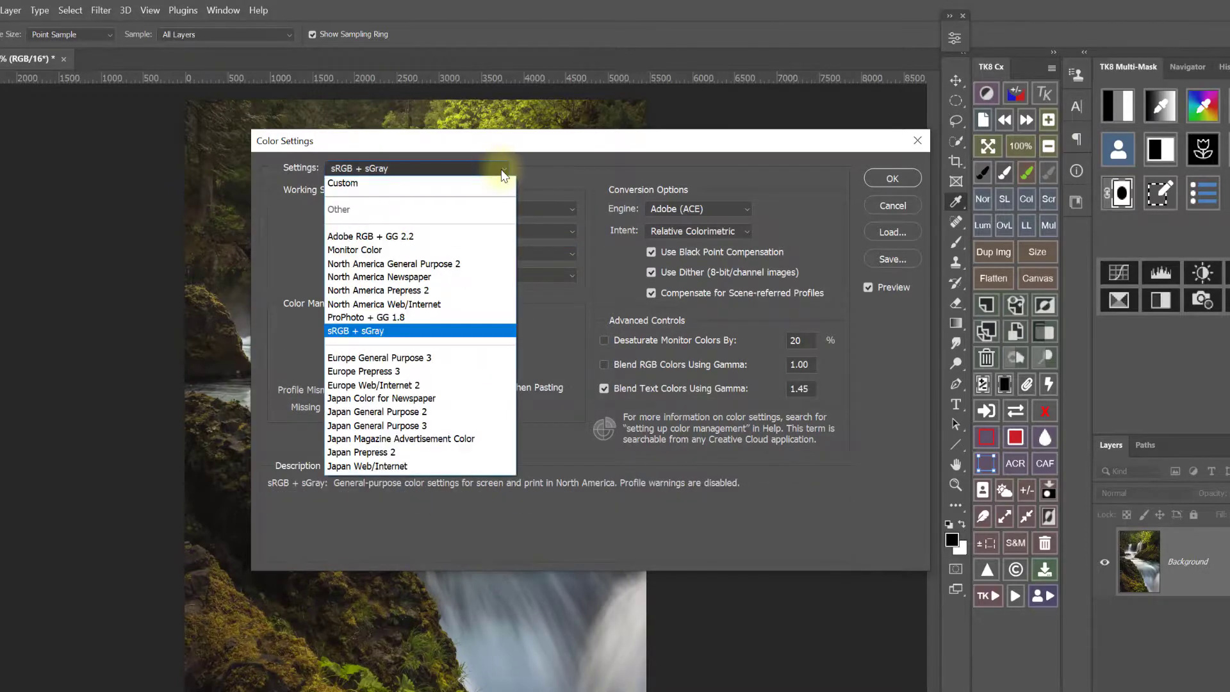
left_click(410, 317)
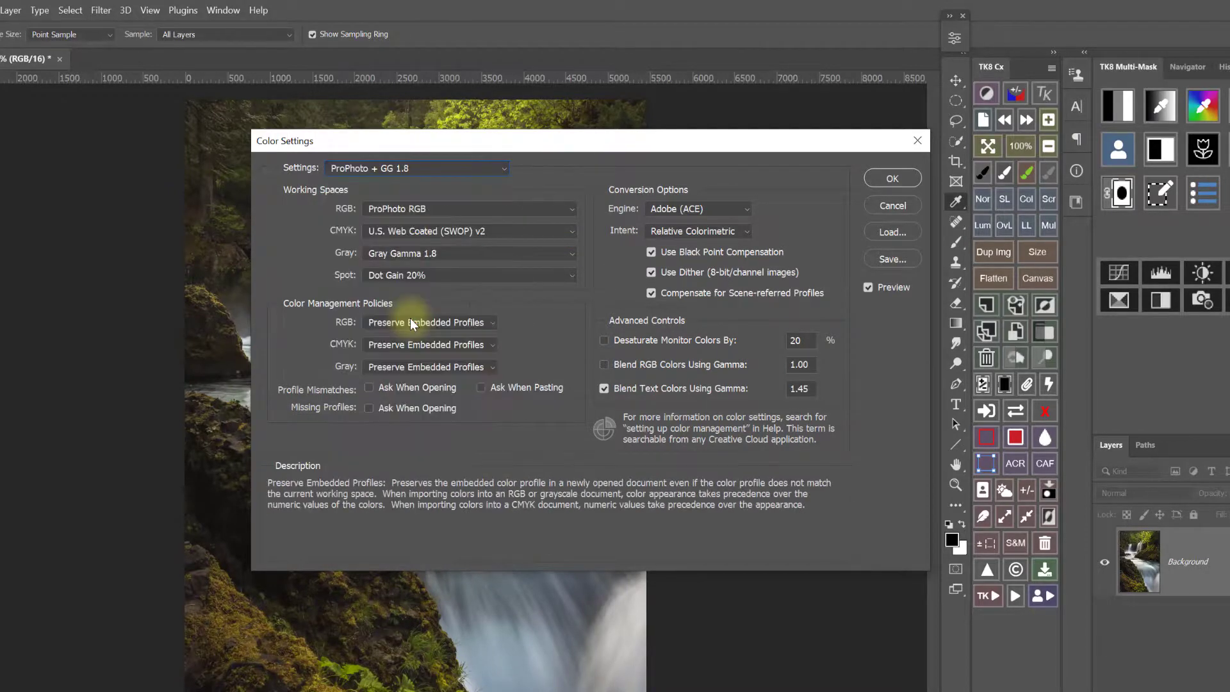
left_click(898, 178)
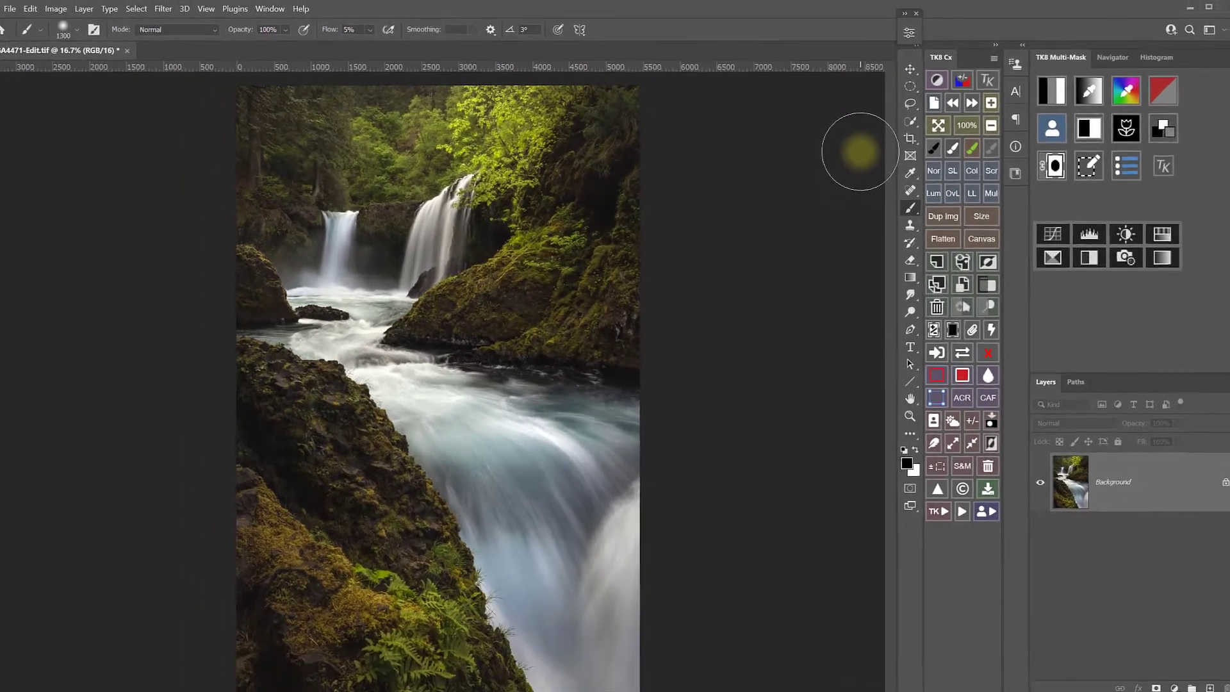